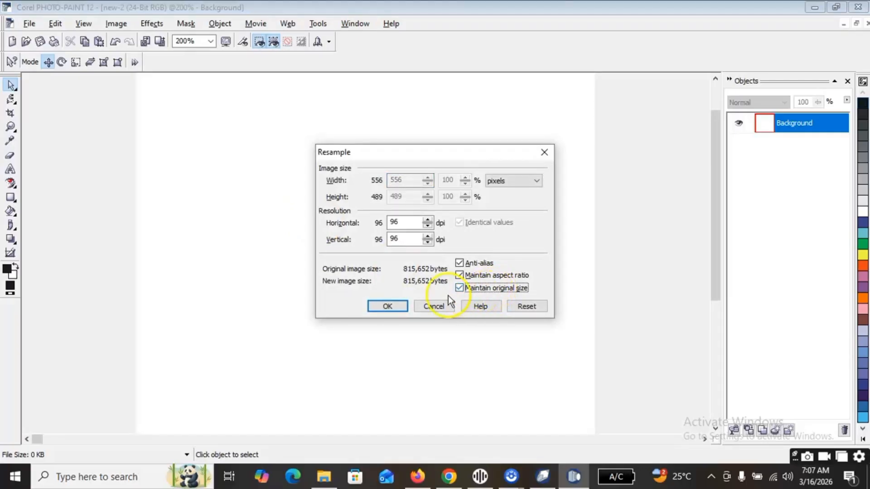
Paste the blue rectangle at its original size, scale it down to fit the page width and position it on the white page.
{"action": "left_click", "coordinate": [400, 305]}
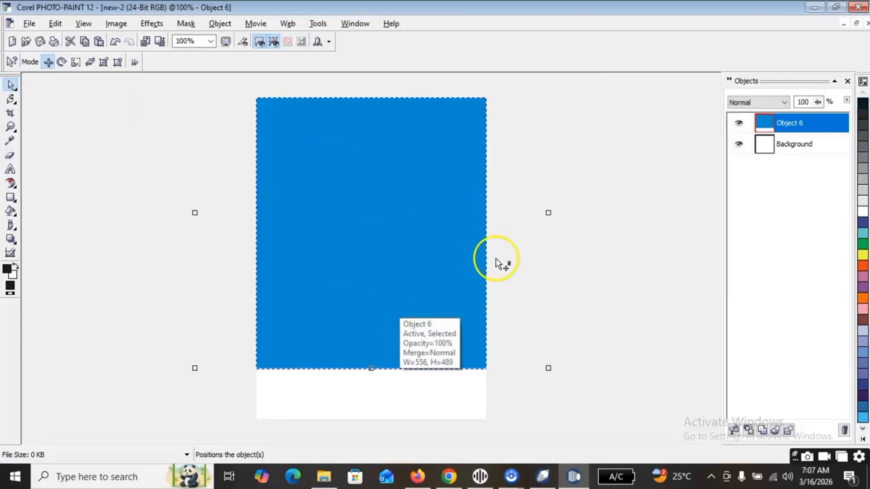
{"action": "left_click_drag", "start_coordinate": [548, 367], "coordinate": [423, 258]}
{"action": "left_click_drag", "start_coordinate": [316, 172], "coordinate": [364, 213]}
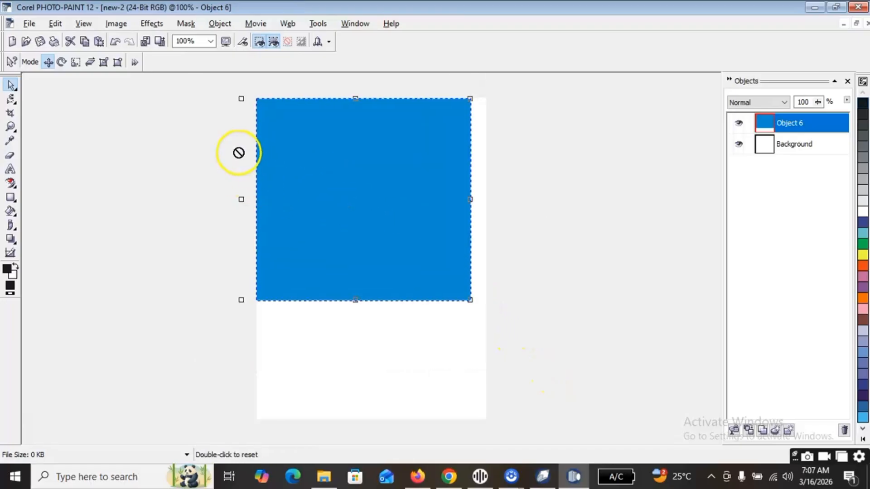
{"action": "left_click_drag", "start_coordinate": [238, 97], "coordinate": [267, 122]}
{"action": "left_click_drag", "start_coordinate": [342, 221], "coordinate": [336, 216]}
{"action": "left_click_drag", "start_coordinate": [397, 236], "coordinate": [399, 257]}
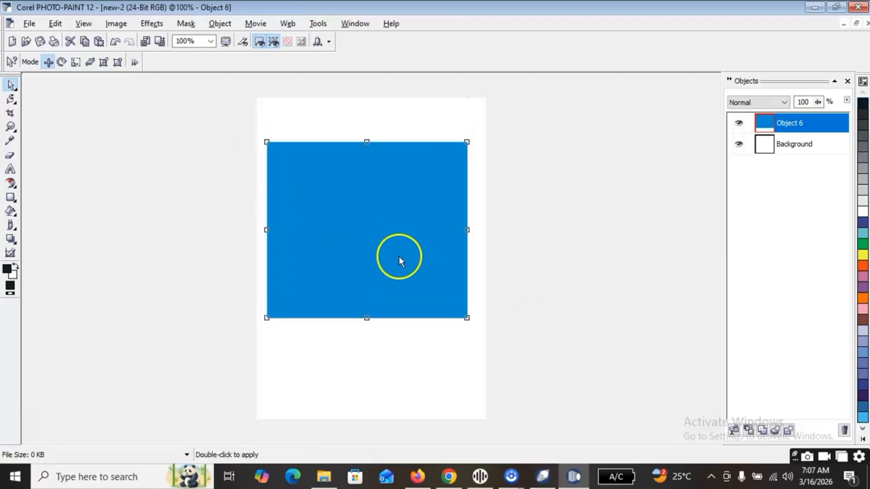
Switch to CorelDRAW, copy the "THIS IS A TEXT" object and paste it into Corel PHOTO-PAINT with Maintain original size enabled.
{"action": "left_click", "coordinate": [558, 476]}
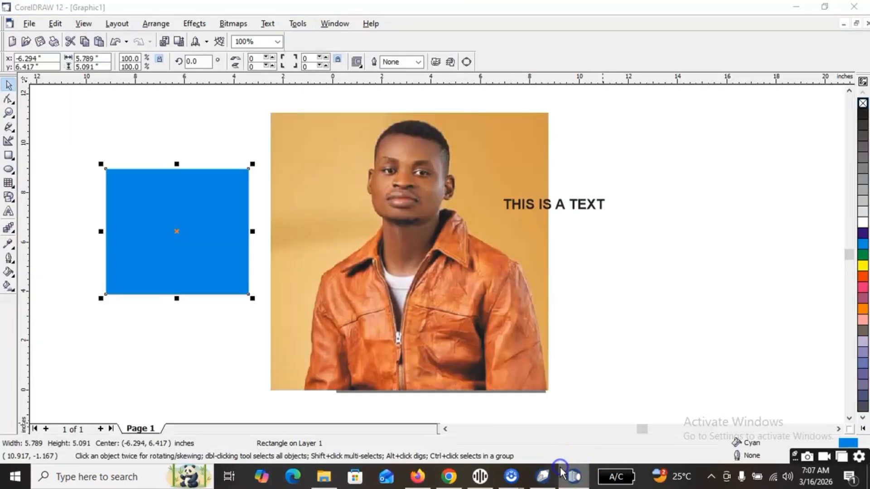
{"action": "left_click", "coordinate": [571, 210]}
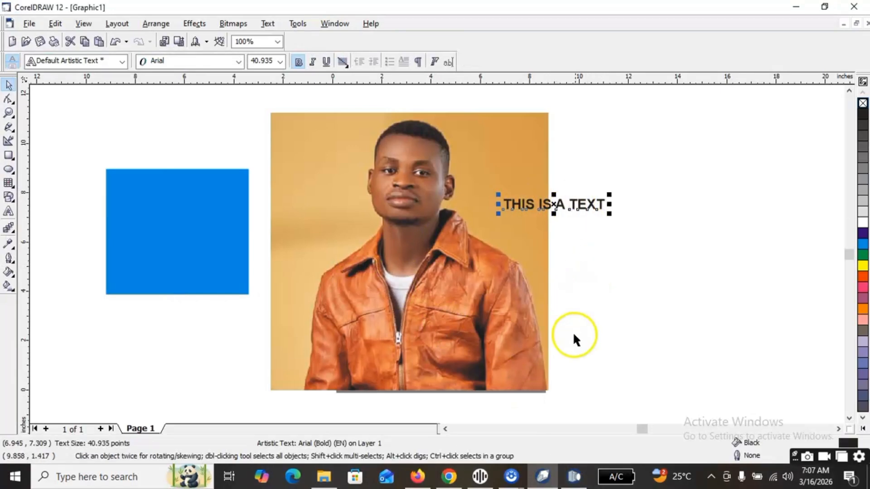
{"action": "left_click", "coordinate": [574, 476]}
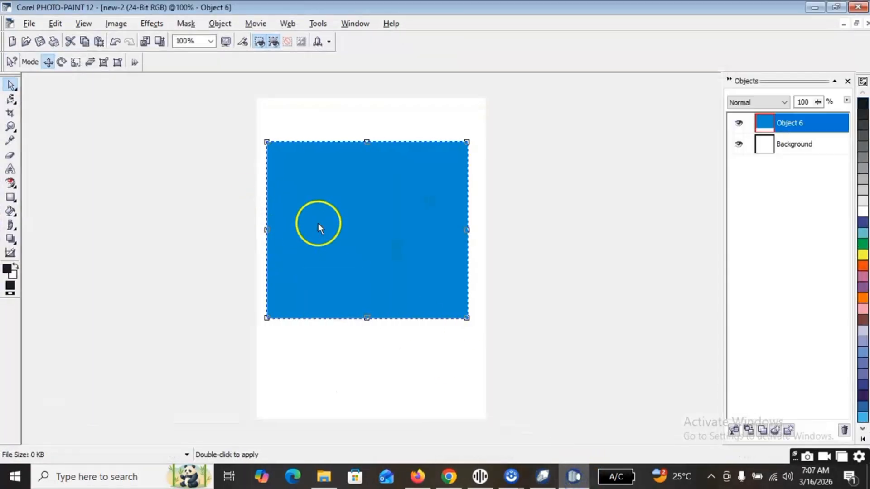
{"action": "key", "text": "ctrl+v"}
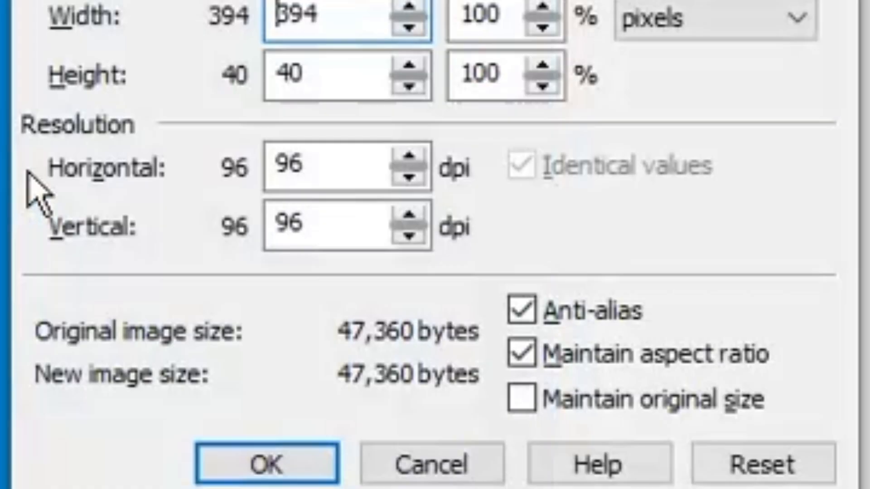
{"action": "left_click", "coordinate": [464, 289]}
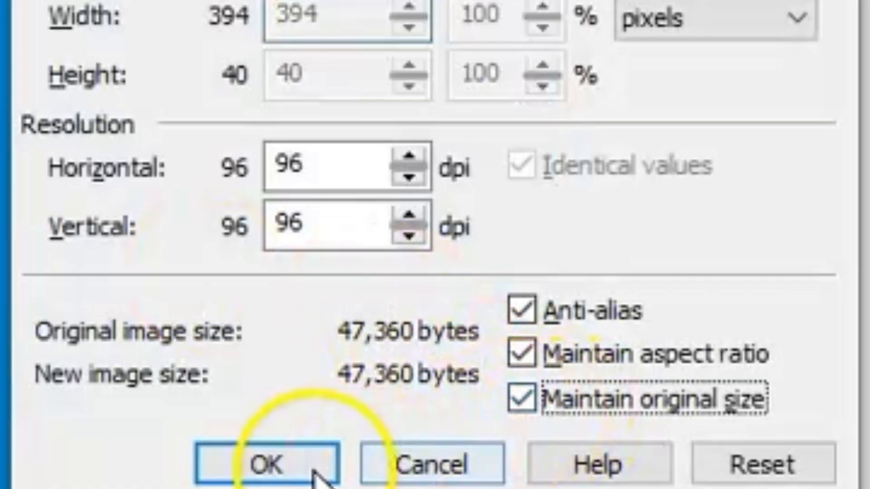
{"action": "left_click", "coordinate": [310, 463]}
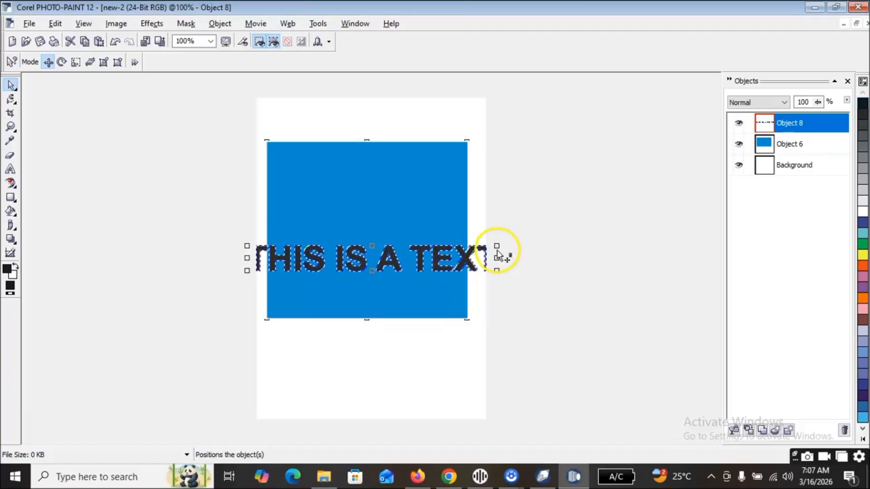
Shrink the "THIS IS A TEXT" object and centre it on the blue rectangle.
{"action": "left_click_drag", "start_coordinate": [497, 245], "coordinate": [458, 254]}
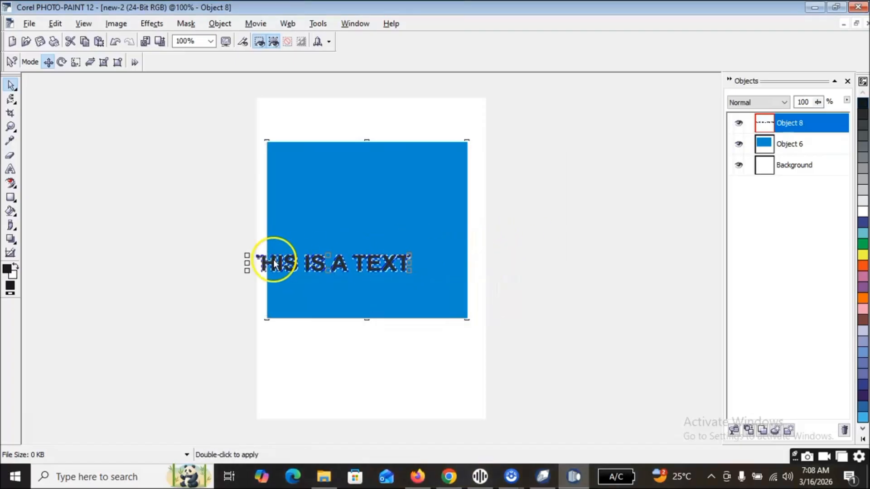
{"action": "left_click_drag", "start_coordinate": [278, 258], "coordinate": [318, 230]}
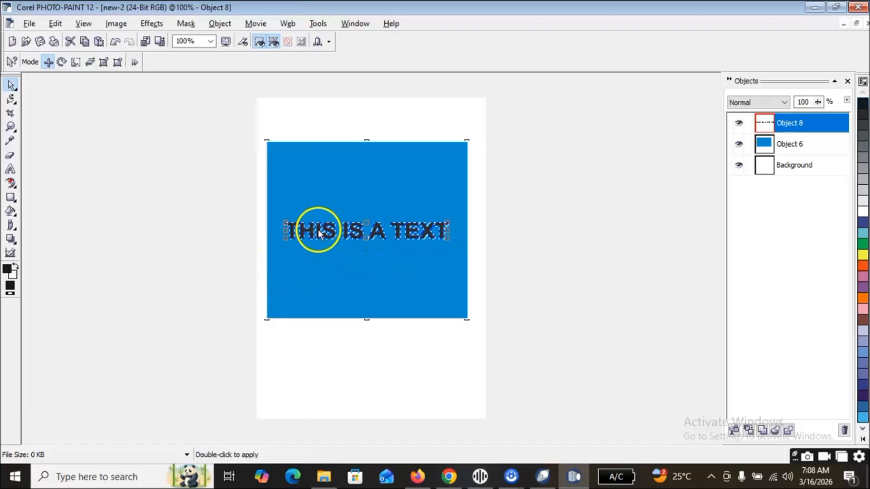
{"action": "left_click", "coordinate": [422, 234]}
{"action": "left_click", "coordinate": [423, 233]}
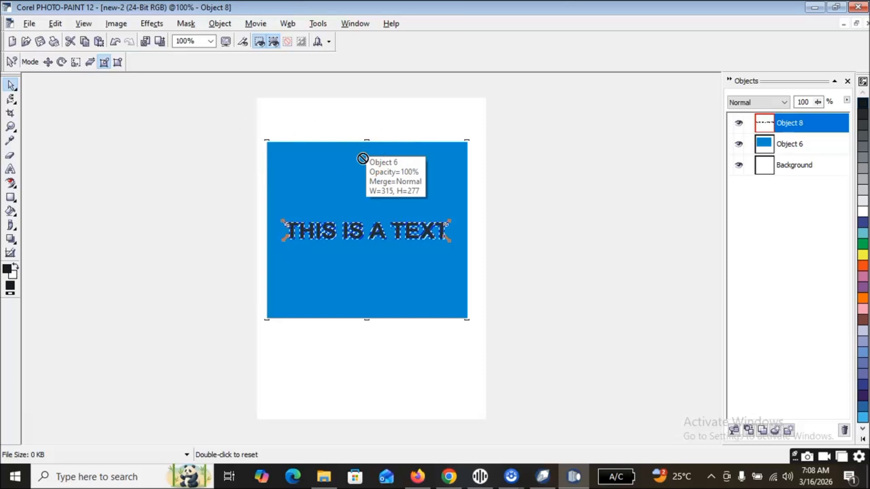
{"action": "left_click", "coordinate": [318, 151]}
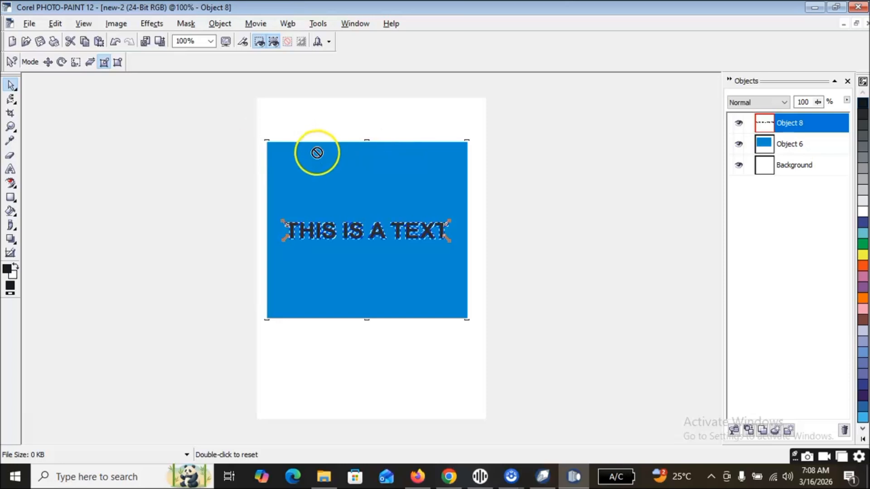
{"action": "left_click", "coordinate": [152, 24]}
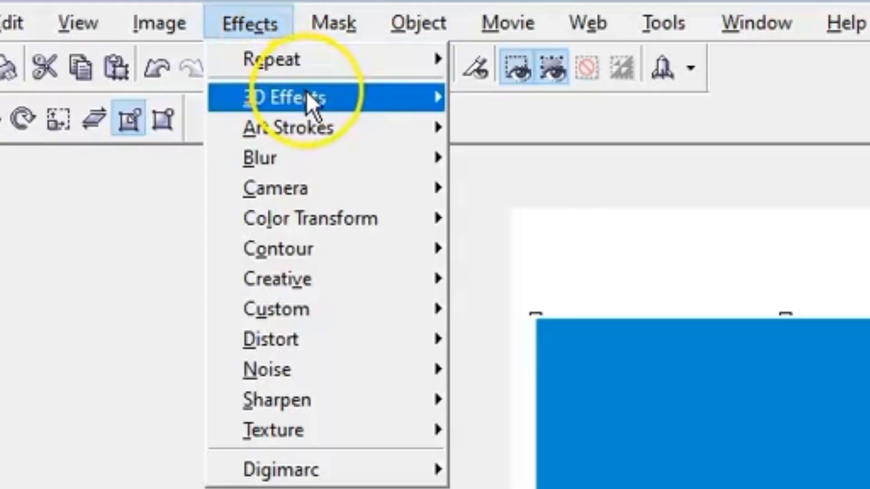
{"action": "mouse_move", "coordinate": [175, 51]}
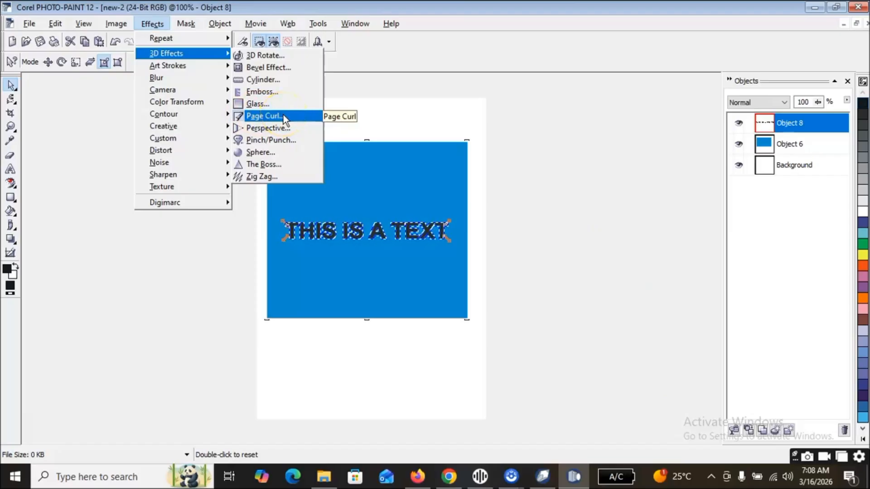
{"action": "left_click", "coordinate": [577, 257]}
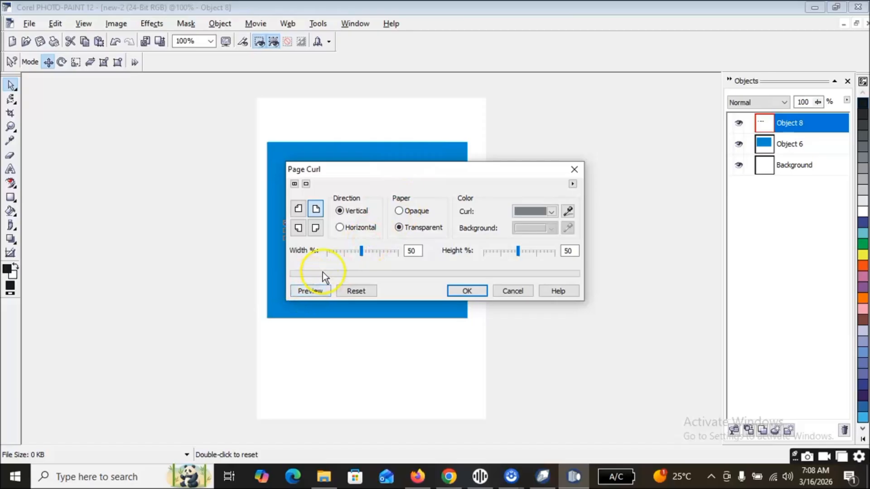
{"action": "left_click_drag", "start_coordinate": [408, 170], "coordinate": [564, 77]}
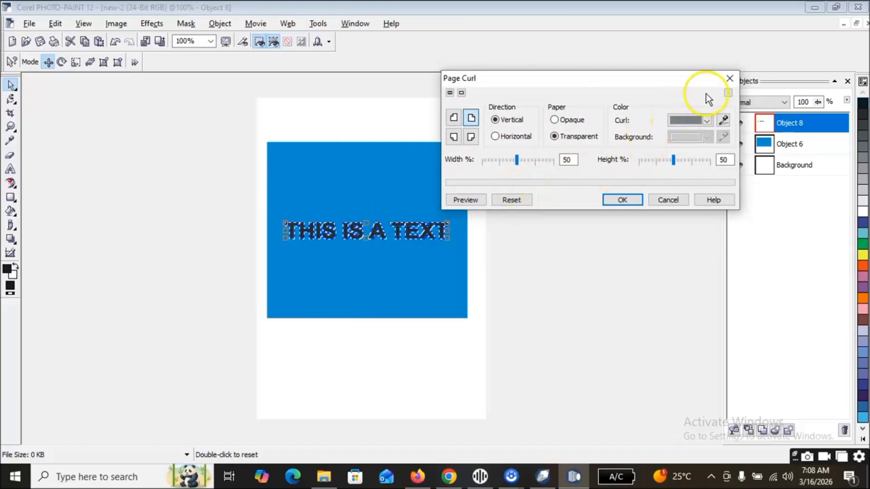
{"action": "left_click", "coordinate": [730, 78]}
Start the Page Curl effect on the blue rectangle and set it to curl the lower-right corner.
{"action": "left_click", "coordinate": [386, 151]}
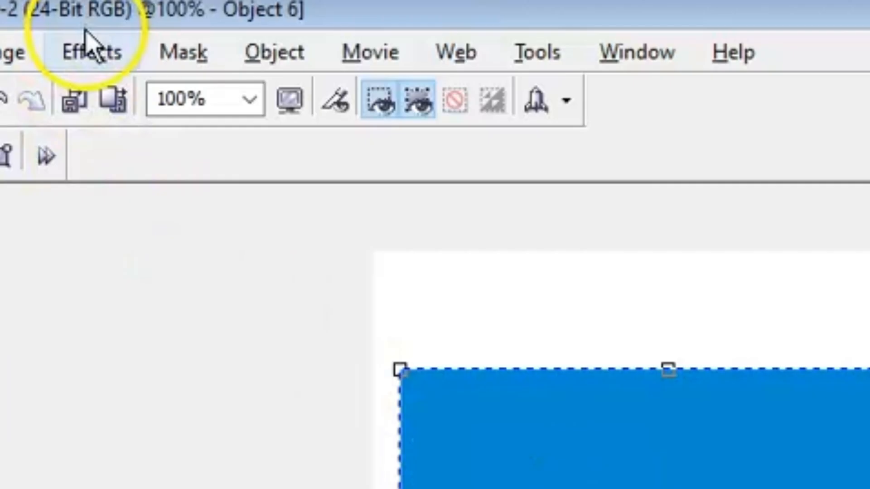
{"action": "left_click", "coordinate": [88, 45]}
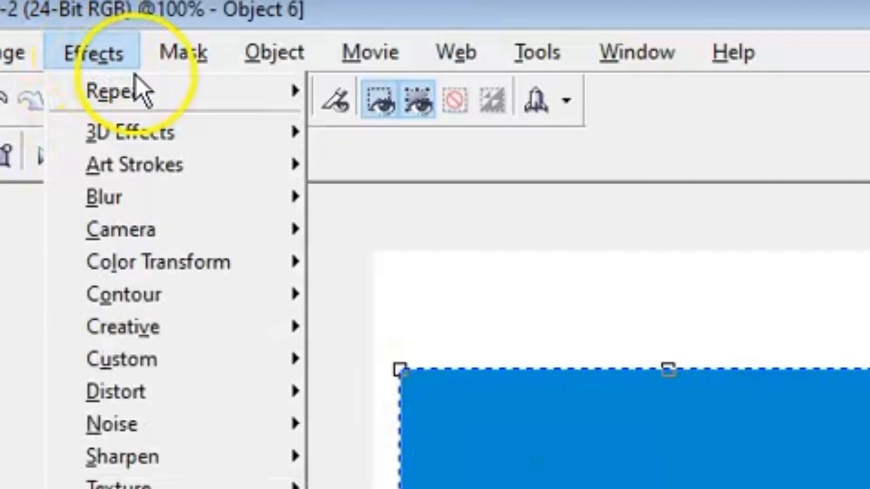
{"action": "mouse_move", "coordinate": [167, 144]}
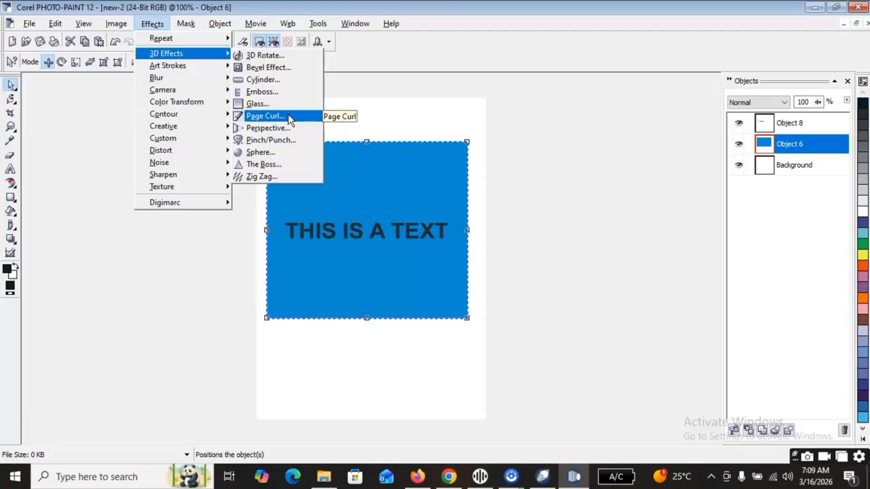
{"action": "left_click", "coordinate": [288, 115]}
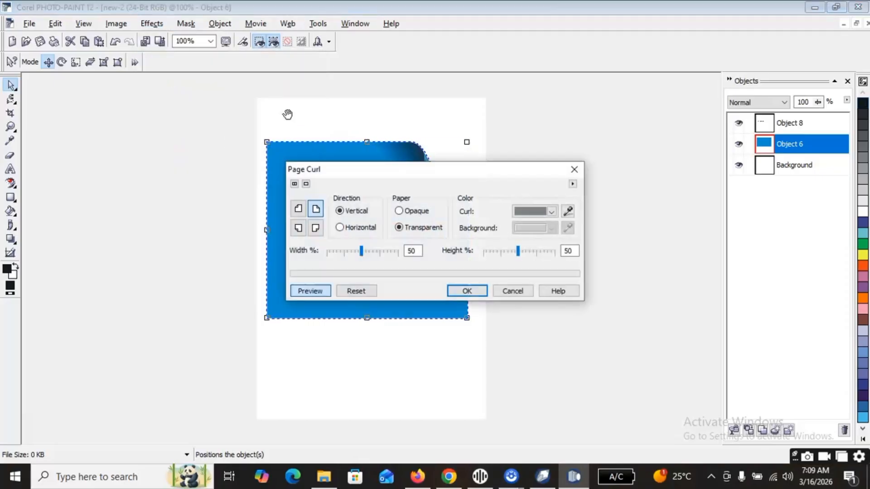
{"action": "left_click_drag", "start_coordinate": [434, 173], "coordinate": [220, 315]}
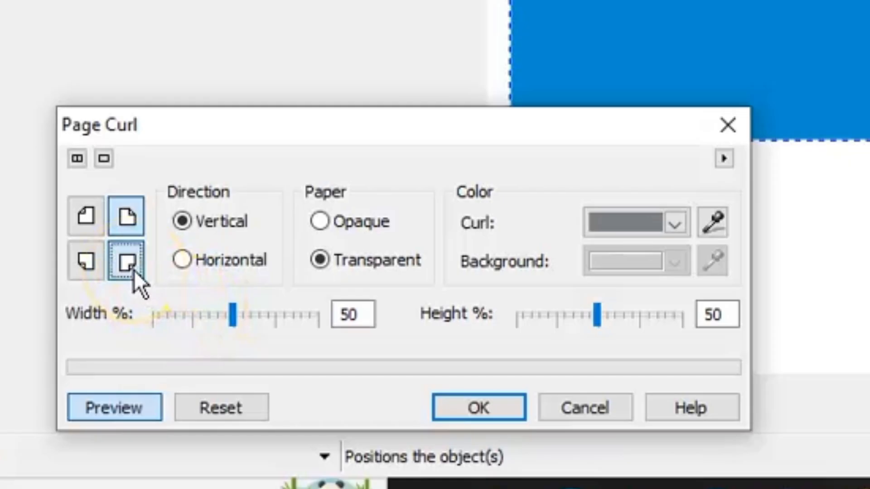
{"action": "left_click", "coordinate": [104, 374]}
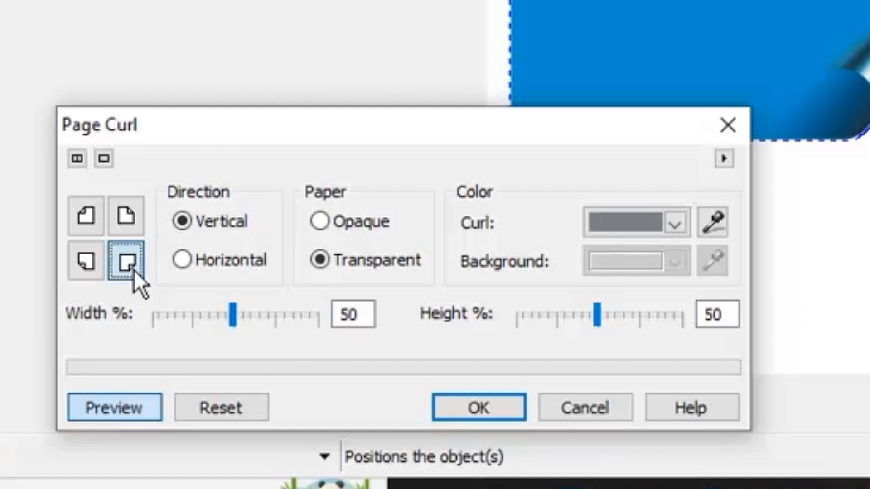
Try the curl on the rectangle's lower-left, upper-left and upper-right corners and return it to the lower-right corner.
{"action": "left_click", "coordinate": [77, 263]}
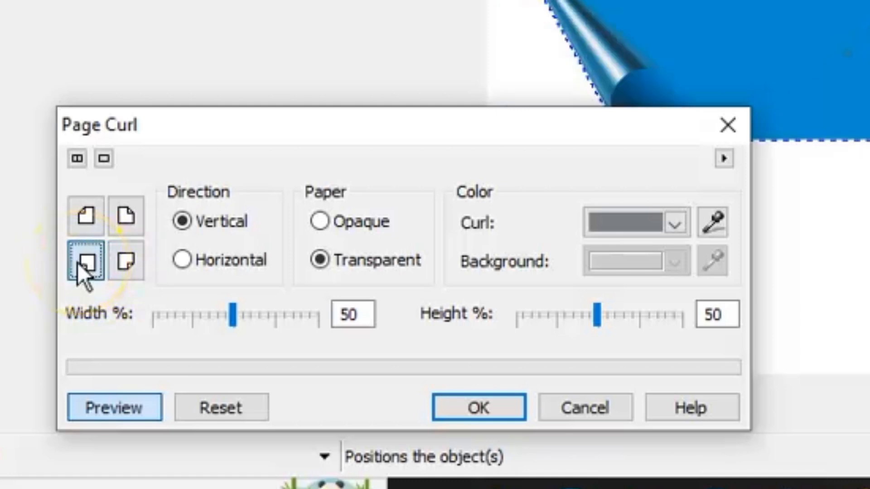
{"action": "left_click", "coordinate": [90, 220]}
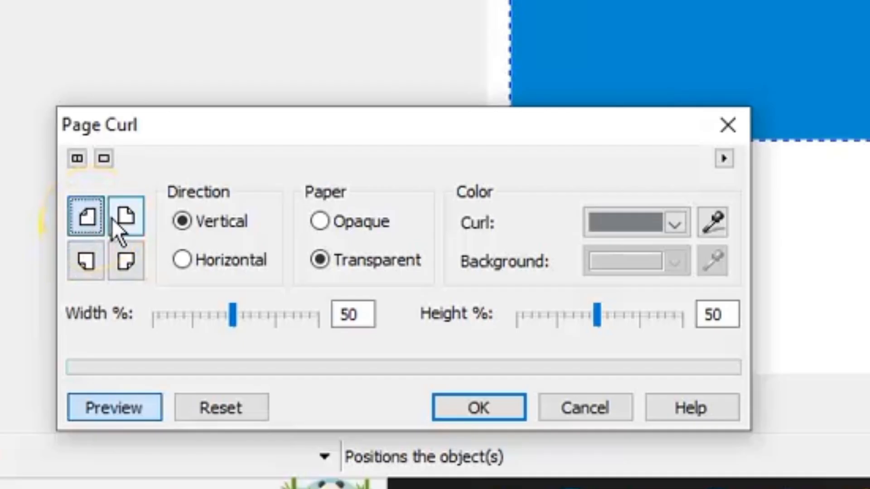
{"action": "left_click", "coordinate": [126, 222]}
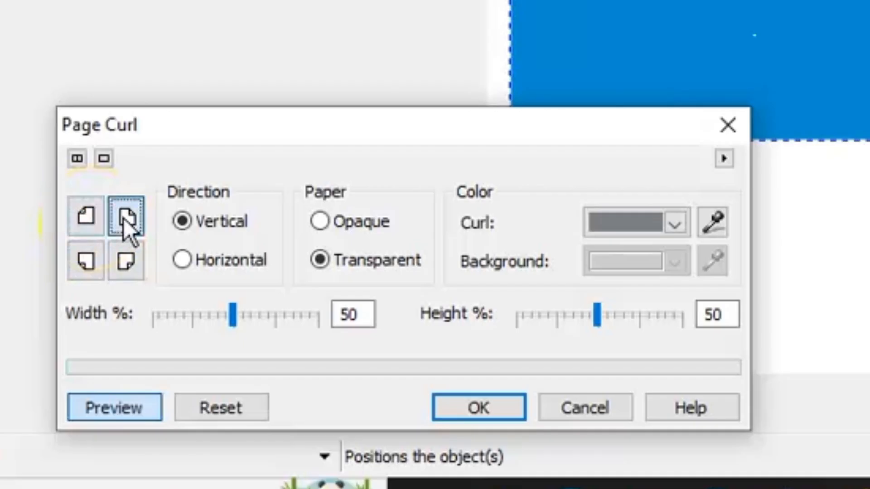
{"action": "left_click", "coordinate": [131, 261]}
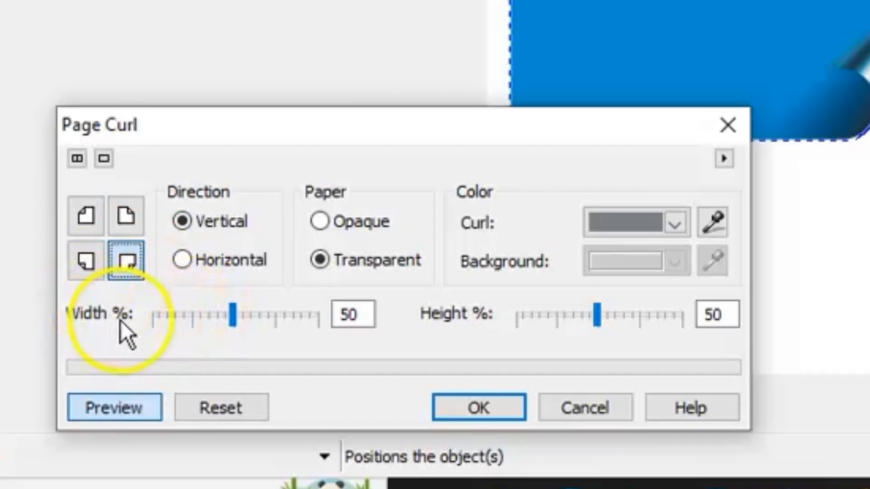
Set the page curl's width to 83% and its height to 63%.
{"action": "left_click_drag", "start_coordinate": [233, 315], "coordinate": [300, 313]}
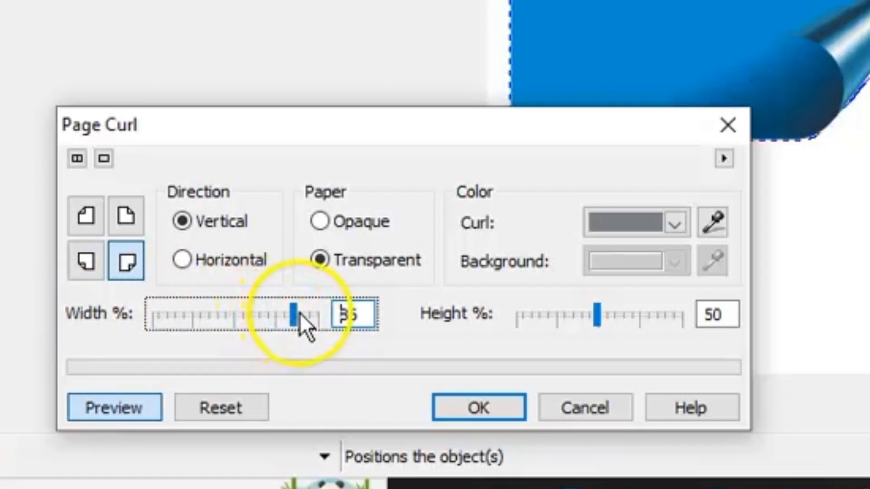
{"action": "left_click", "coordinate": [234, 309]}
{"action": "left_click", "coordinate": [261, 311]}
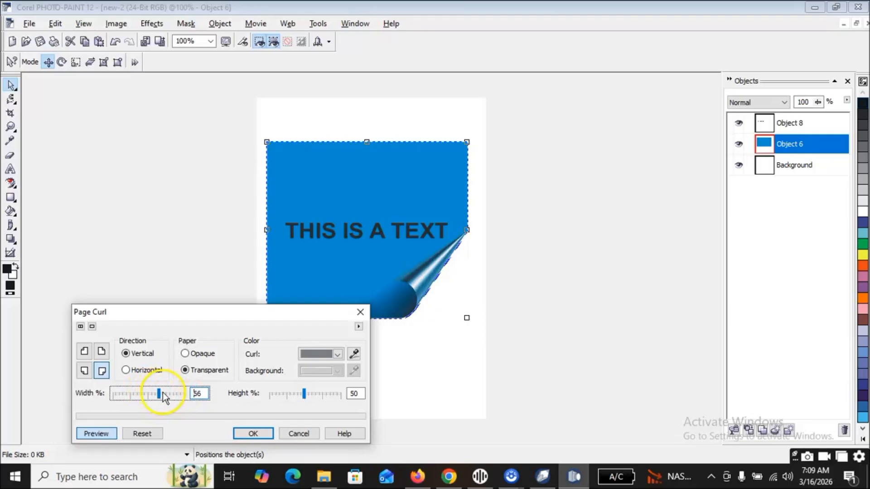
{"action": "left_click_drag", "start_coordinate": [162, 393], "coordinate": [172, 394]}
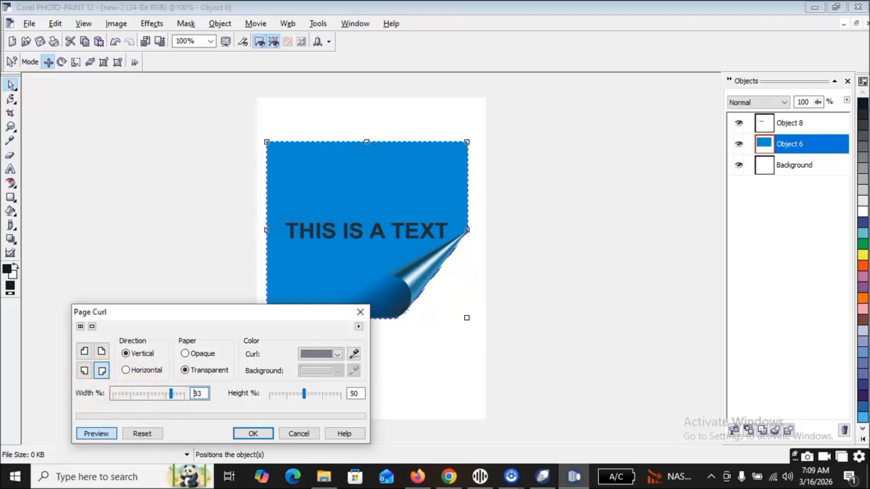
{"action": "left_click_drag", "start_coordinate": [257, 311], "coordinate": [232, 311]}
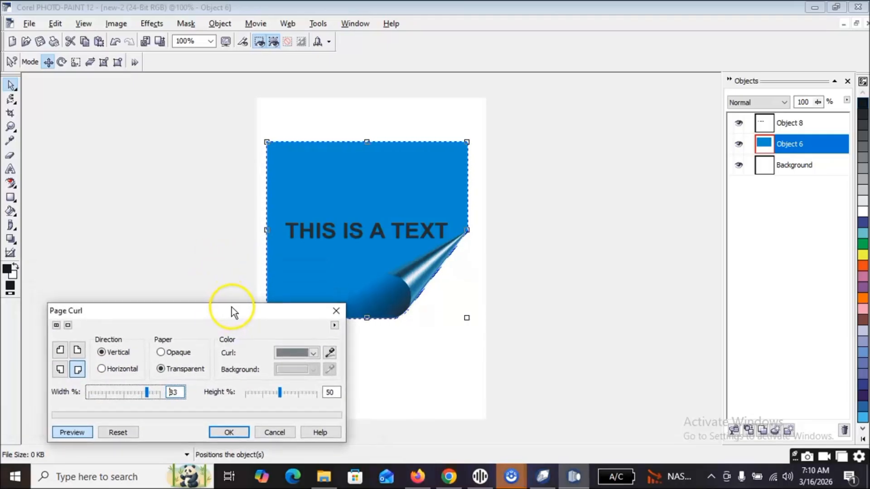
{"action": "mouse_move", "coordinate": [277, 393]}
{"action": "left_mouse_down"}
{"action": "mouse_move", "coordinate": [267, 393]}
{"action": "mouse_move", "coordinate": [300, 393]}
{"action": "mouse_move", "coordinate": [279, 390]}
{"action": "mouse_move", "coordinate": [290, 390]}
{"action": "left_mouse_up"}
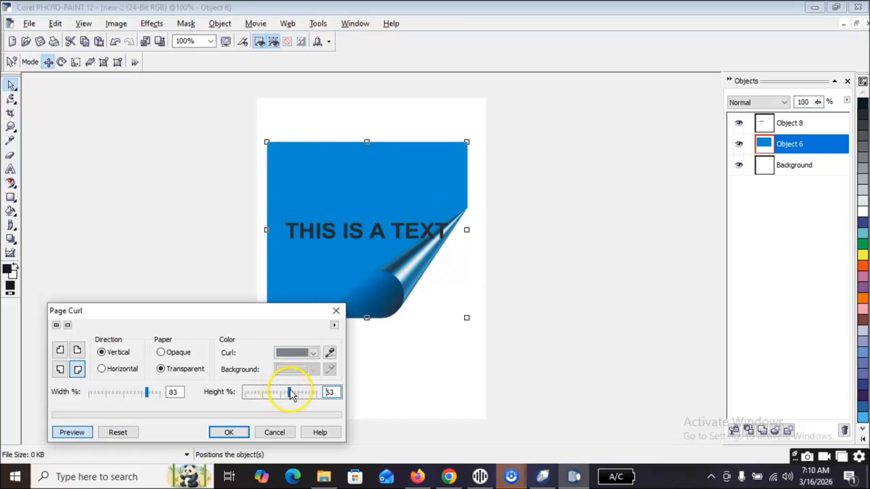
Try yellow, pale cream and pink as the curl color, and discard the page curl.
{"action": "left_click", "coordinate": [295, 353]}
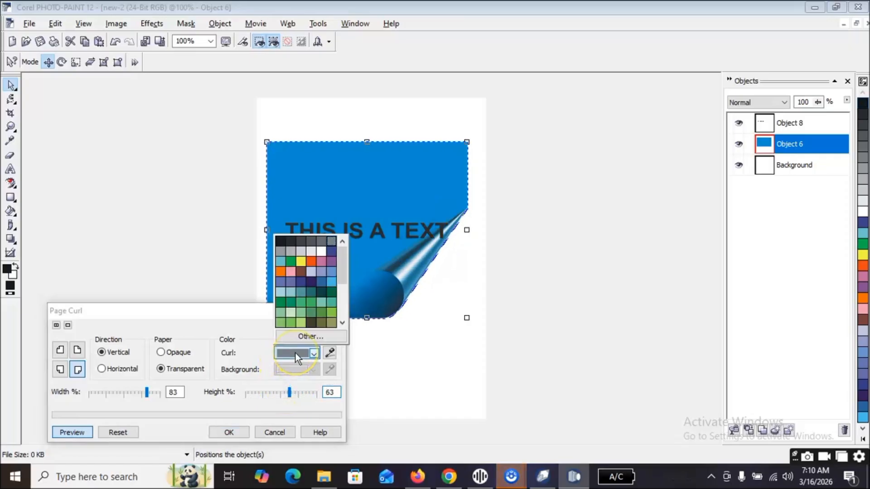
{"action": "left_click", "coordinate": [301, 262]}
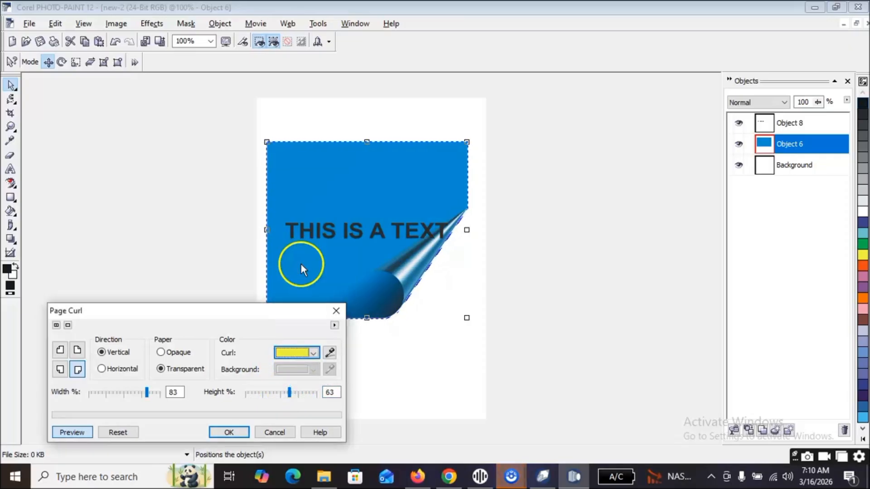
{"action": "left_click", "coordinate": [302, 353]}
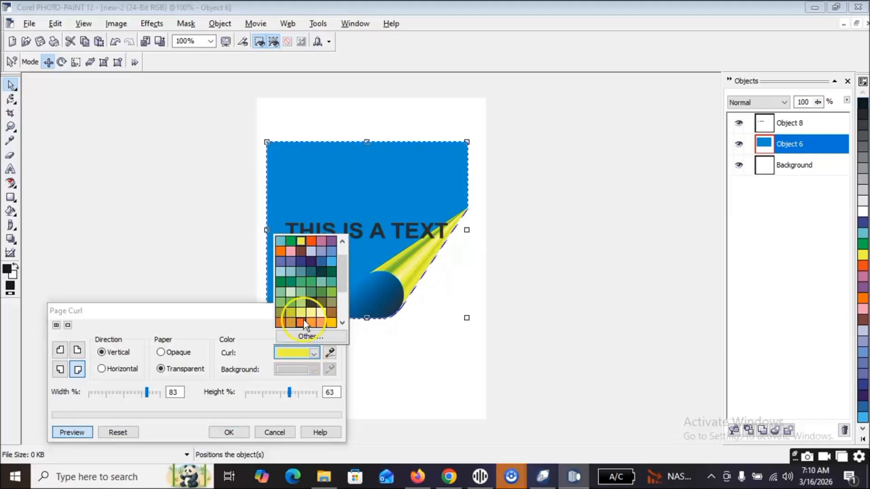
{"action": "left_click", "coordinate": [321, 314]}
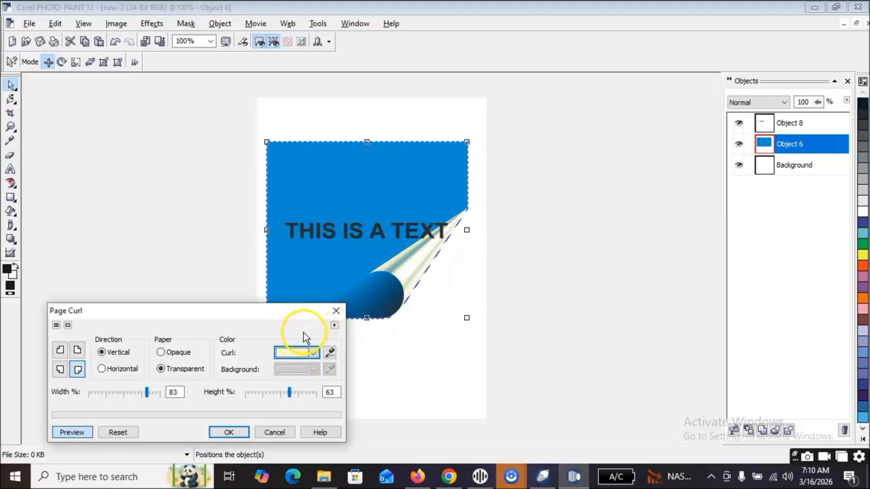
{"action": "left_click", "coordinate": [297, 352]}
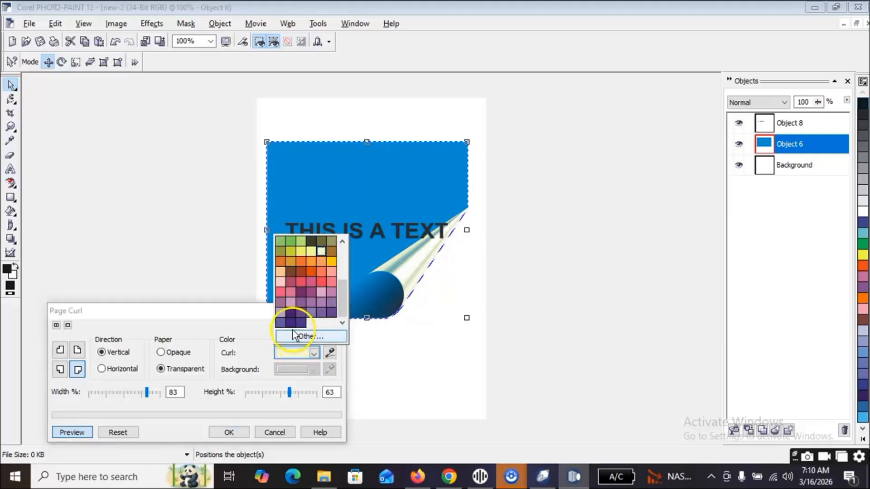
{"action": "left_click", "coordinate": [291, 302]}
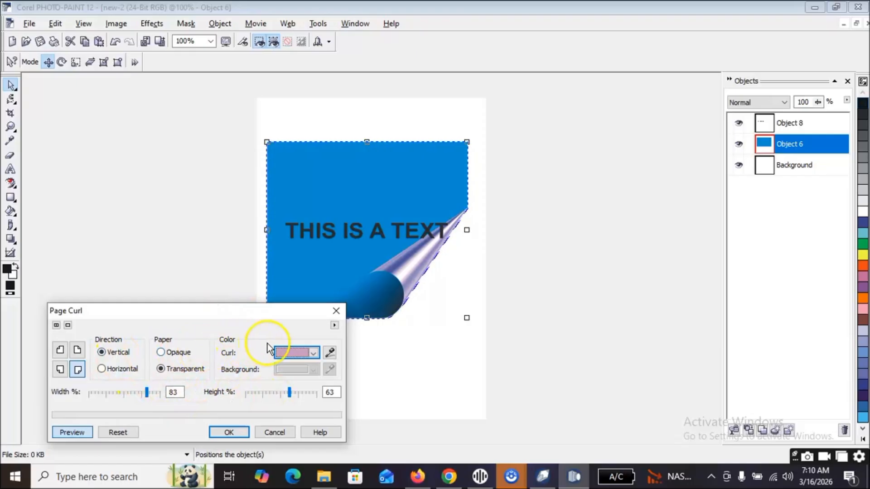
{"action": "left_click", "coordinate": [336, 311]}
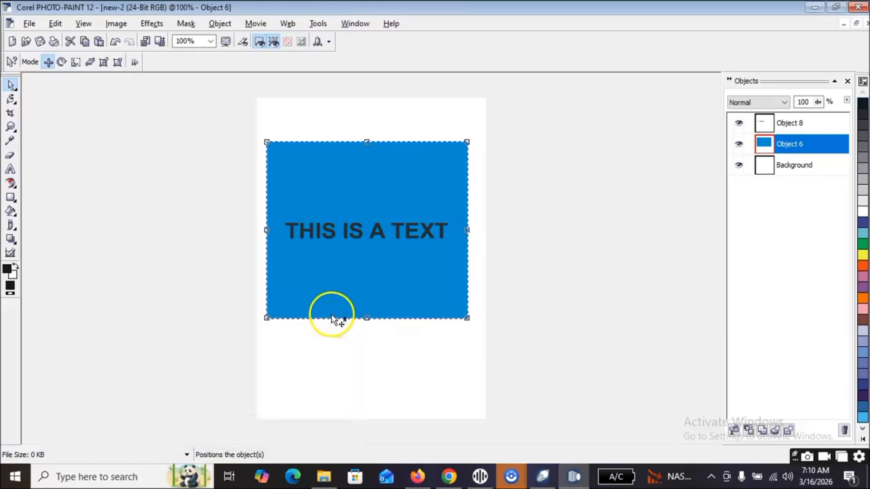
Try to apply the Glass 3D effect to the blue rectangle.
{"action": "left_click", "coordinate": [158, 23]}
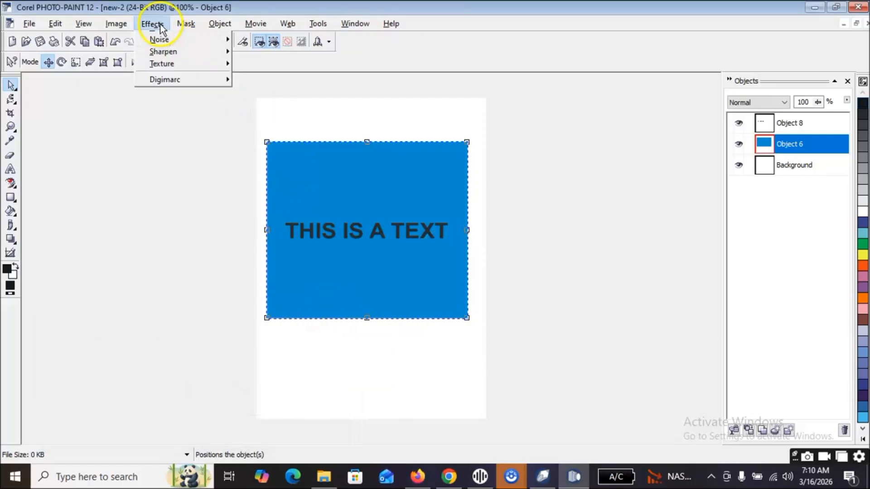
{"action": "mouse_move", "coordinate": [192, 56]}
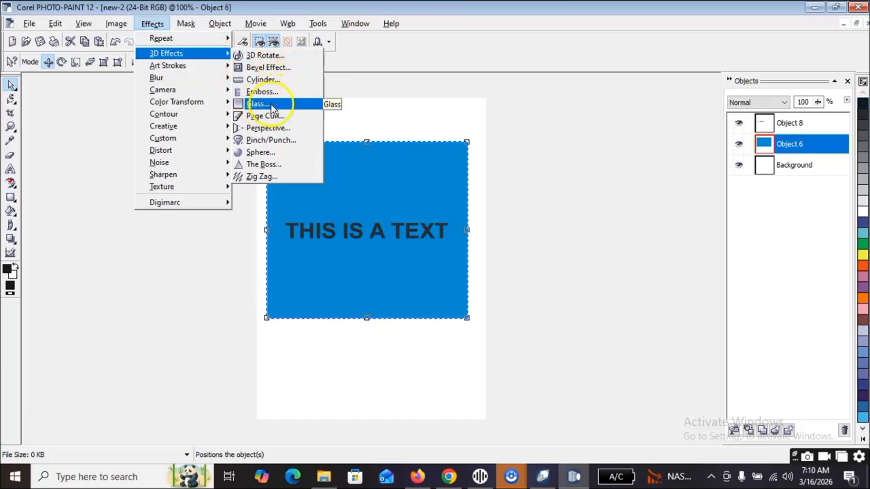
{"action": "left_click", "coordinate": [245, 105]}
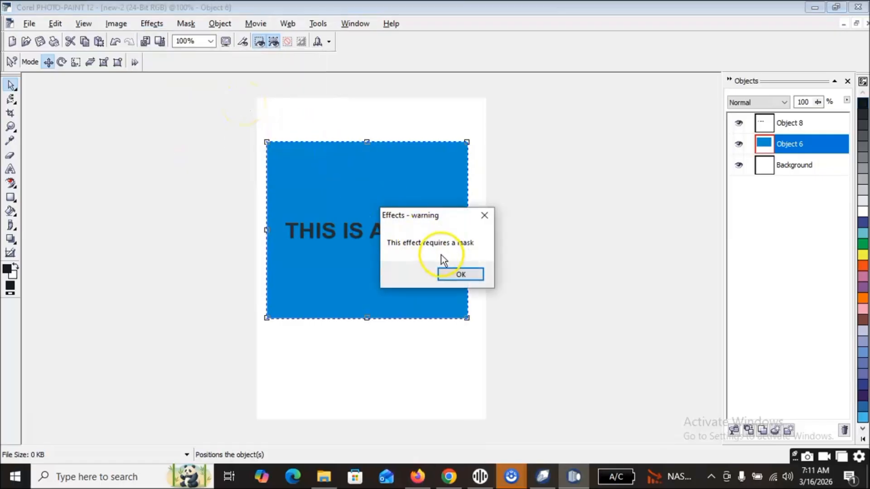
{"action": "left_click", "coordinate": [485, 216]}
Try the Charcoal art stroke on the blue rectangle with size 7 and edge 4, and discard it.
{"action": "left_click", "coordinate": [149, 23]}
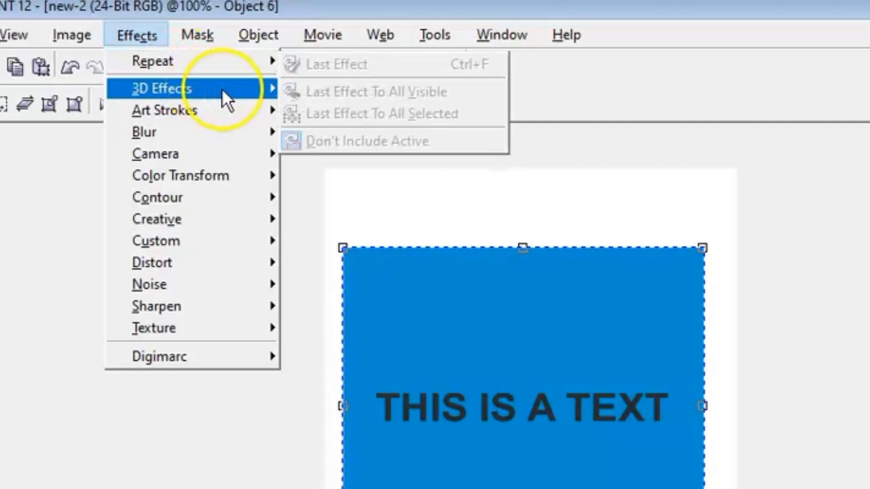
{"action": "mouse_move", "coordinate": [209, 58]}
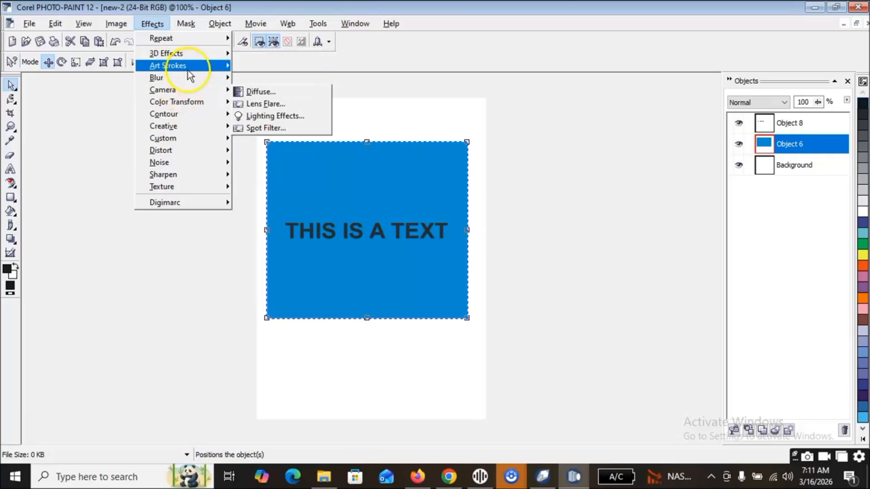
{"action": "mouse_move", "coordinate": [192, 64]}
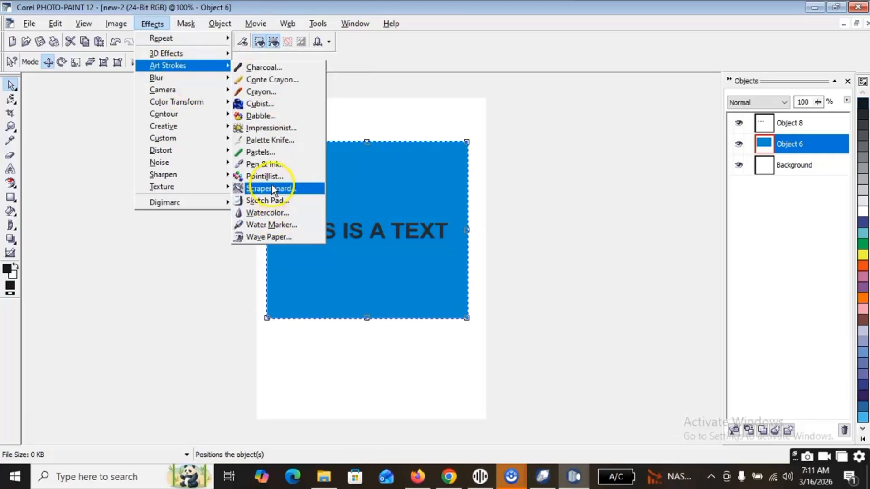
{"action": "left_click", "coordinate": [278, 69]}
{"action": "left_click_drag", "start_coordinate": [425, 197], "coordinate": [577, 84]}
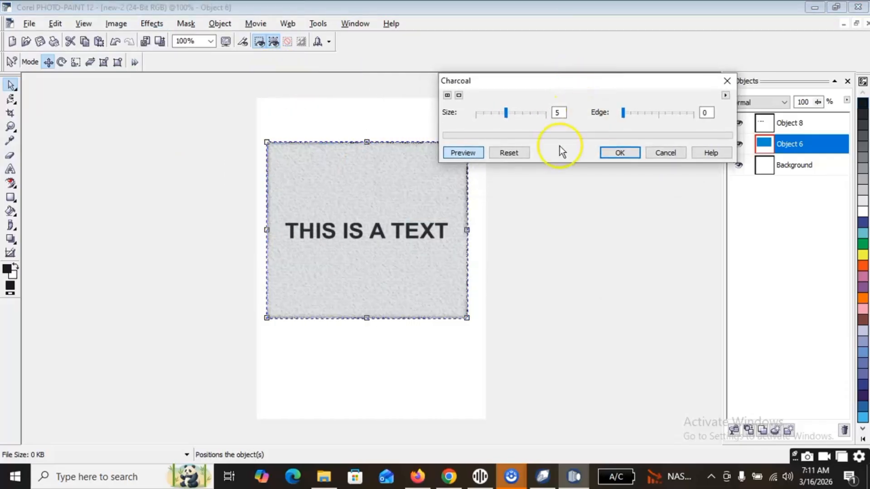
{"action": "left_click_drag", "start_coordinate": [503, 114], "coordinate": [493, 115]}
{"action": "left_click", "coordinate": [515, 115]}
{"action": "left_click_drag", "start_coordinate": [666, 120], "coordinate": [649, 115]}
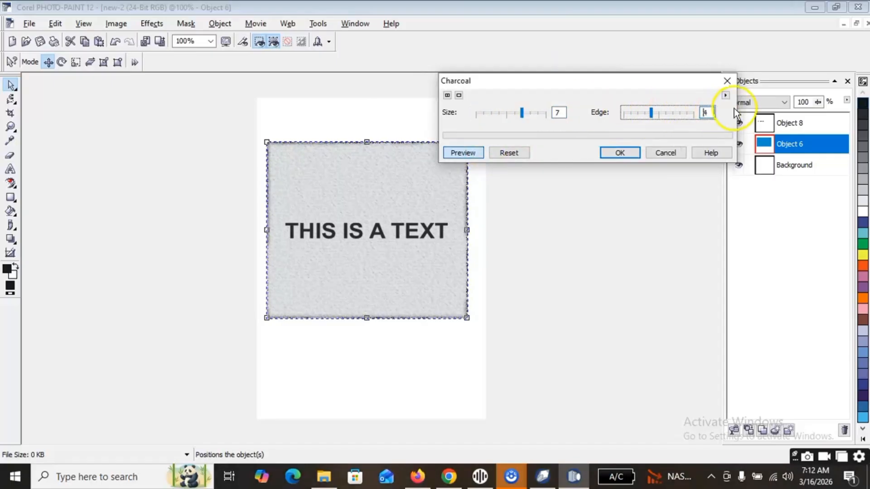
{"action": "left_click", "coordinate": [727, 82]}
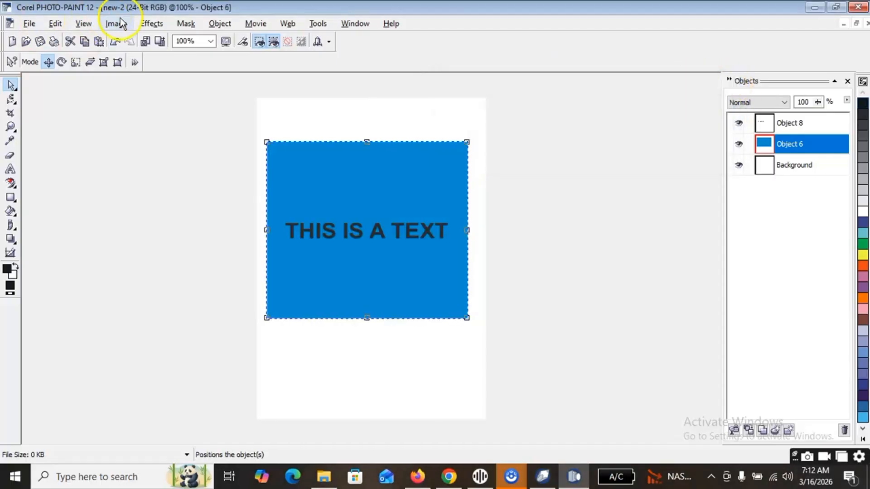
Start the Lens Flare camera effect on the blue rectangle and set the flare brightness to 90.
{"action": "left_click", "coordinate": [151, 23]}
{"action": "mouse_move", "coordinate": [162, 90]}
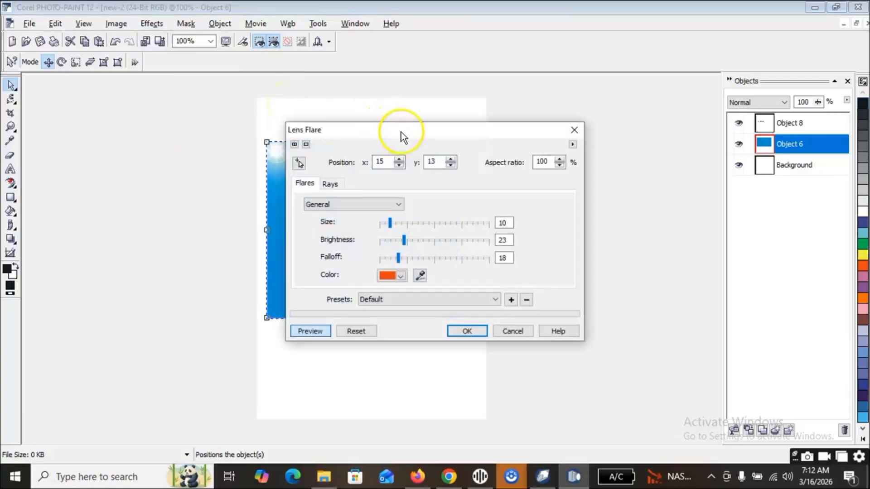
{"action": "left_click_drag", "start_coordinate": [401, 133], "coordinate": [635, 94]}
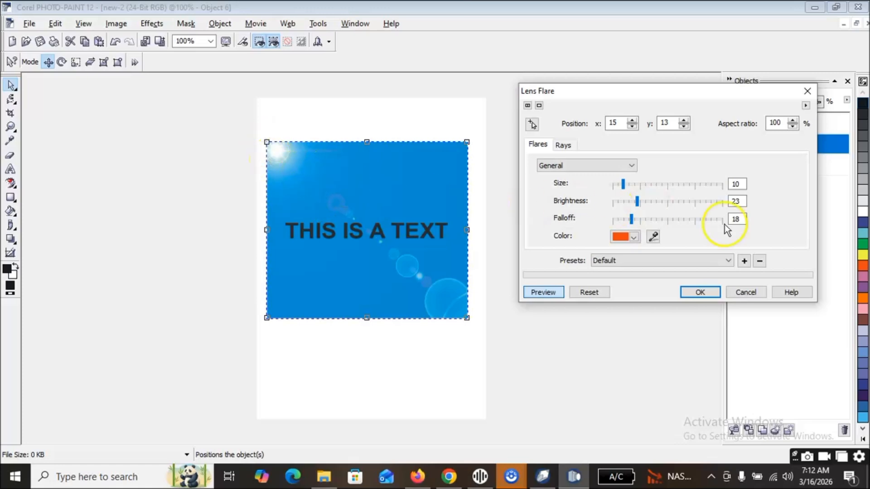
{"action": "left_click_drag", "start_coordinate": [677, 204], "coordinate": [712, 200]}
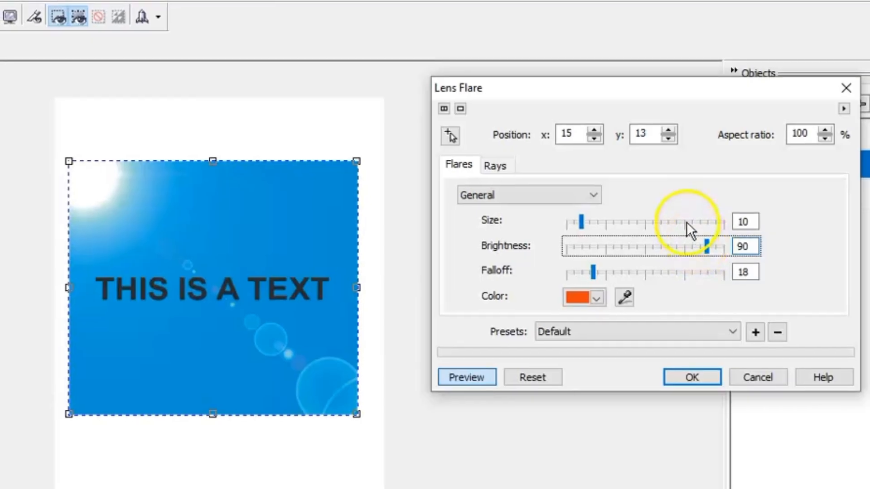
Try a lens flare size of 49 and return the size to 10.
{"action": "left_click", "coordinate": [684, 225]}
{"action": "left_click", "coordinate": [644, 220]}
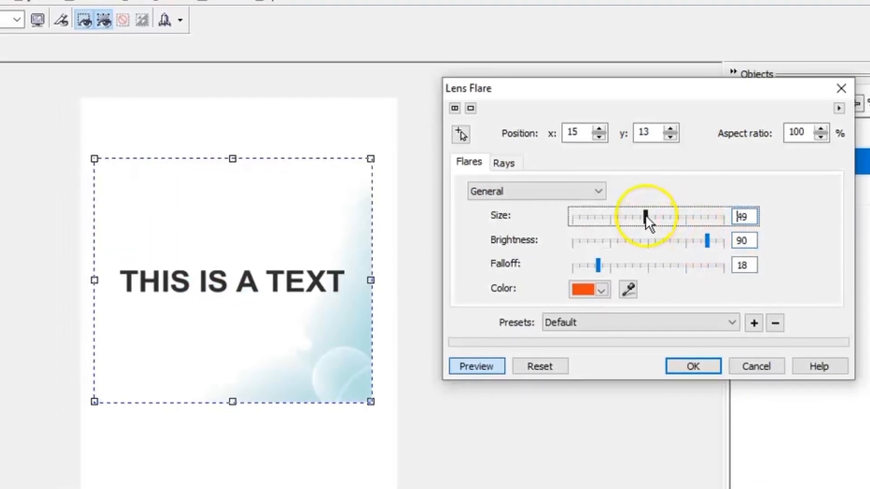
{"action": "left_click", "coordinate": [615, 216]}
{"action": "left_click", "coordinate": [589, 216]}
Try lens flare falloff values of 52, 84 and 5, and discard the effect.
{"action": "left_click", "coordinate": [654, 257]}
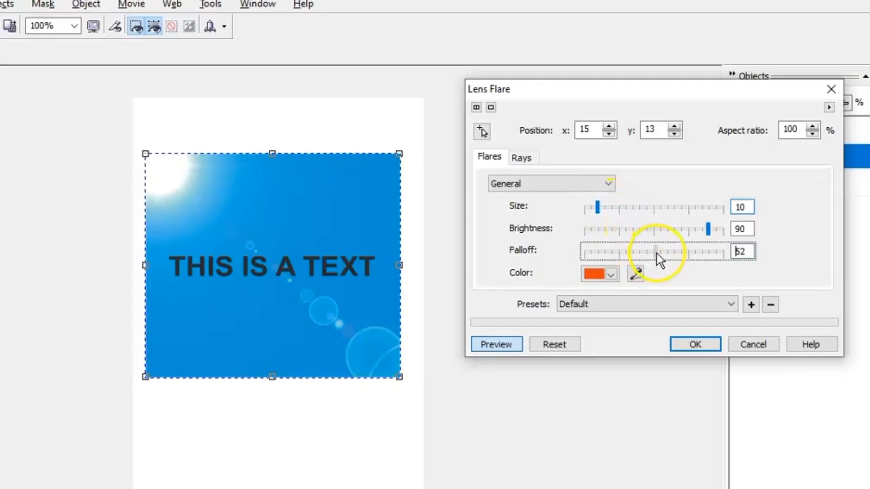
{"action": "left_click_drag", "start_coordinate": [659, 252], "coordinate": [703, 246]}
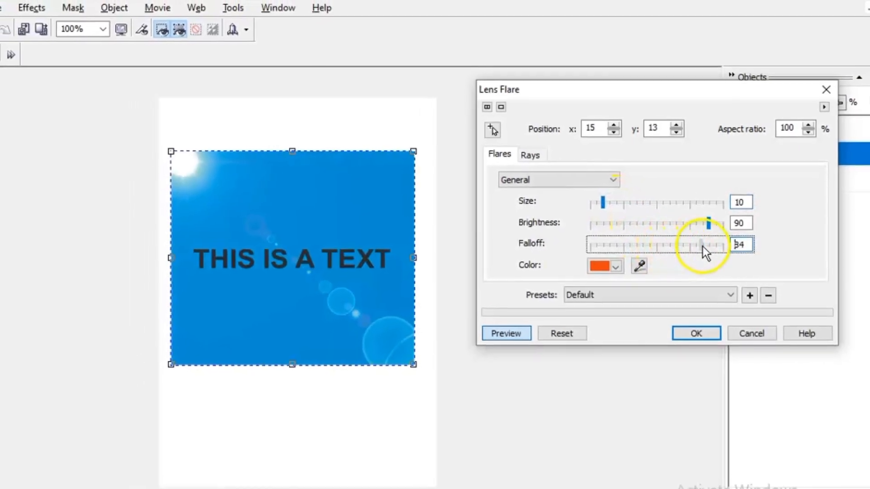
{"action": "left_click", "coordinate": [598, 244]}
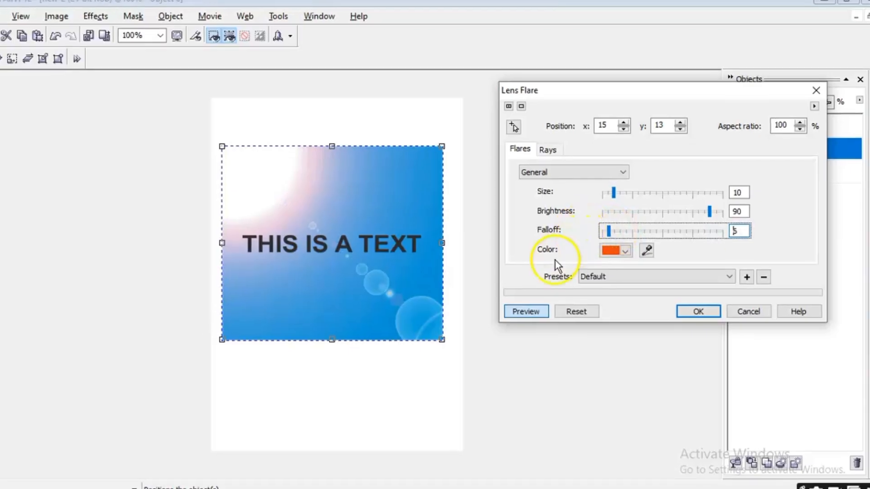
{"action": "left_click", "coordinate": [815, 90]}
Start the Vignette creative effect on the blue rectangle and move its settings clear of the artwork.
{"action": "left_click", "coordinate": [137, 23]}
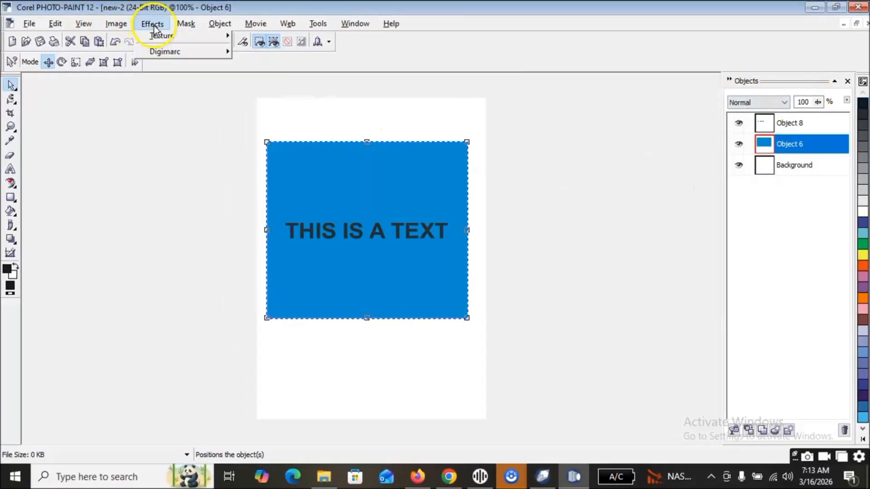
{"action": "mouse_move", "coordinate": [201, 93]}
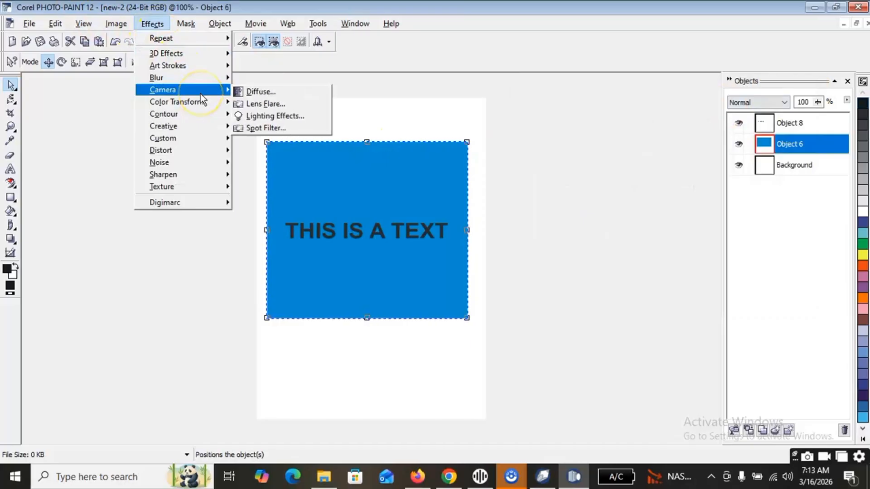
{"action": "mouse_move", "coordinate": [202, 127]}
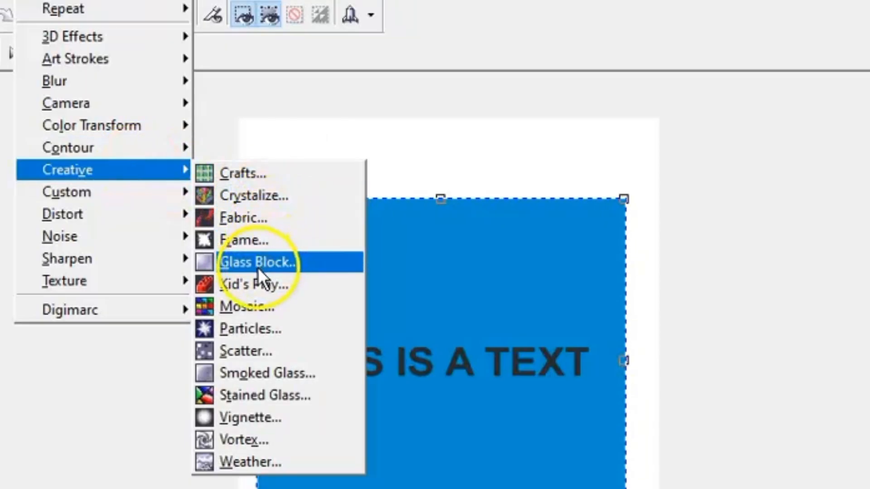
{"action": "left_click", "coordinate": [261, 420]}
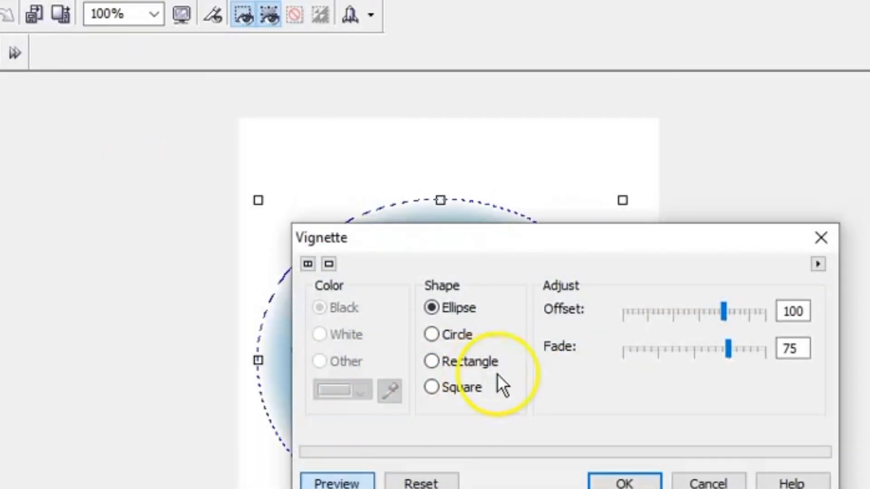
{"action": "left_click_drag", "start_coordinate": [577, 252], "coordinate": [869, 191]}
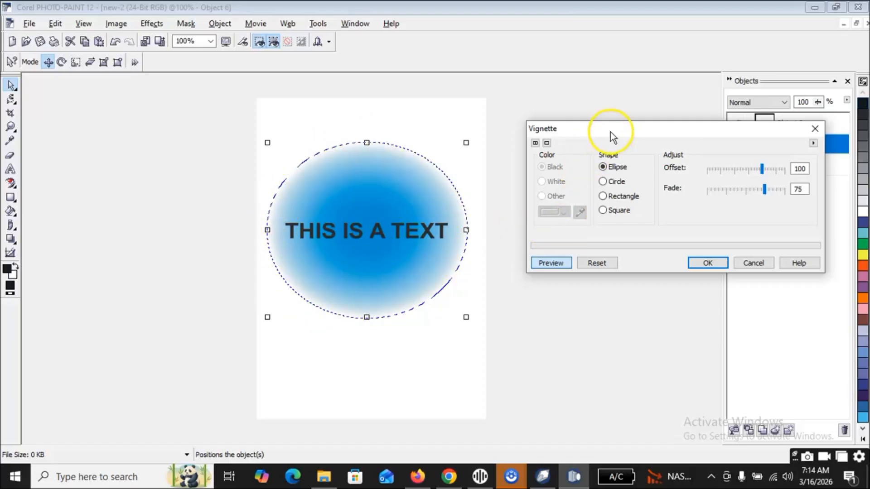
{"action": "left_click_drag", "start_coordinate": [610, 132], "coordinate": [580, 126]}
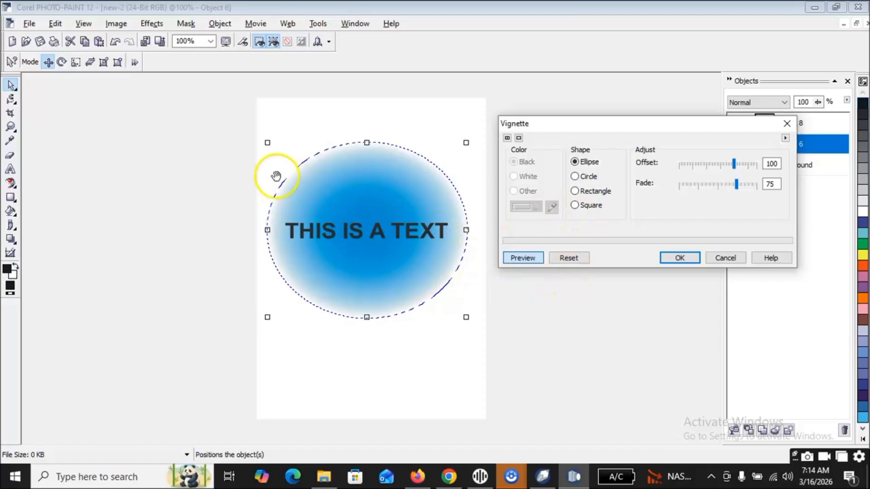
Set the vignette's fade to 74 and its offset to 79.
{"action": "left_click_drag", "start_coordinate": [715, 181], "coordinate": [687, 187]}
{"action": "left_click", "coordinate": [735, 185]}
{"action": "mouse_move", "coordinate": [711, 160]}
{"action": "left_mouse_down"}
{"action": "mouse_move", "coordinate": [749, 165]}
{"action": "mouse_move", "coordinate": [723, 163]}
{"action": "left_mouse_up"}
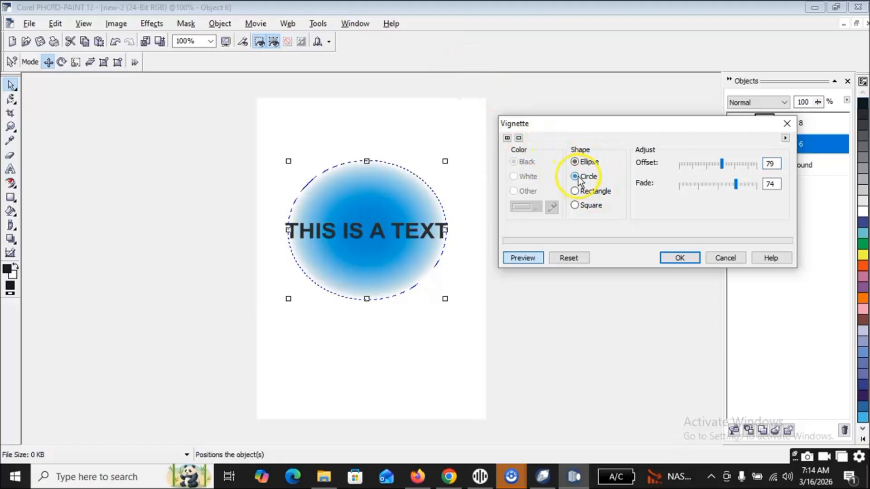
Try the circle, rectangle and square vignette shapes, return to the ellipse, and discard the effect.
{"action": "left_click", "coordinate": [578, 180]}
{"action": "left_click", "coordinate": [576, 192]}
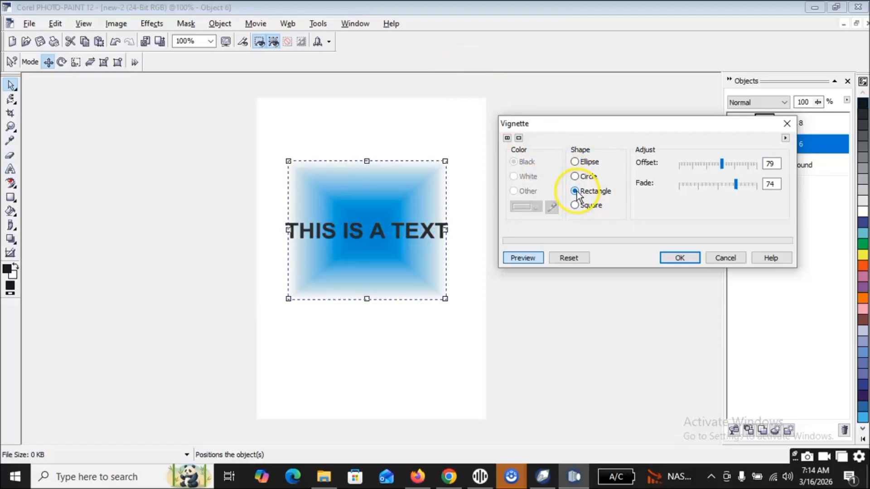
{"action": "left_click", "coordinate": [575, 205]}
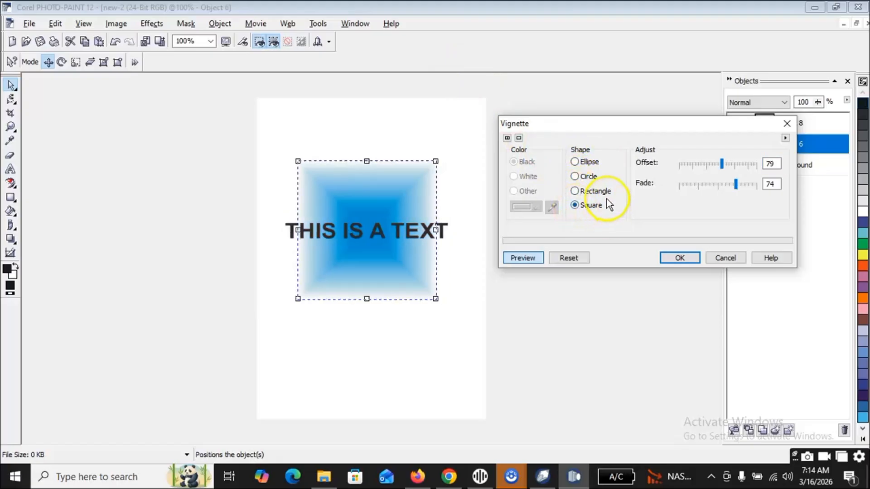
{"action": "left_click", "coordinate": [574, 162]}
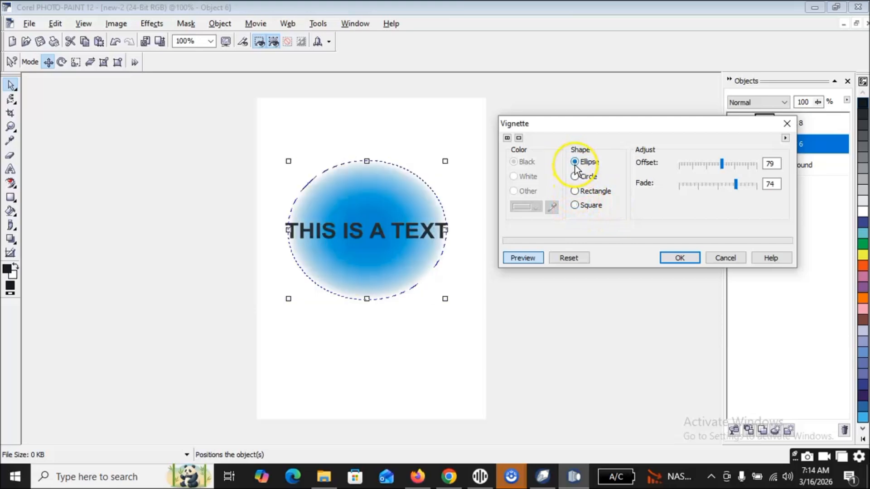
{"action": "left_click", "coordinate": [788, 124]}
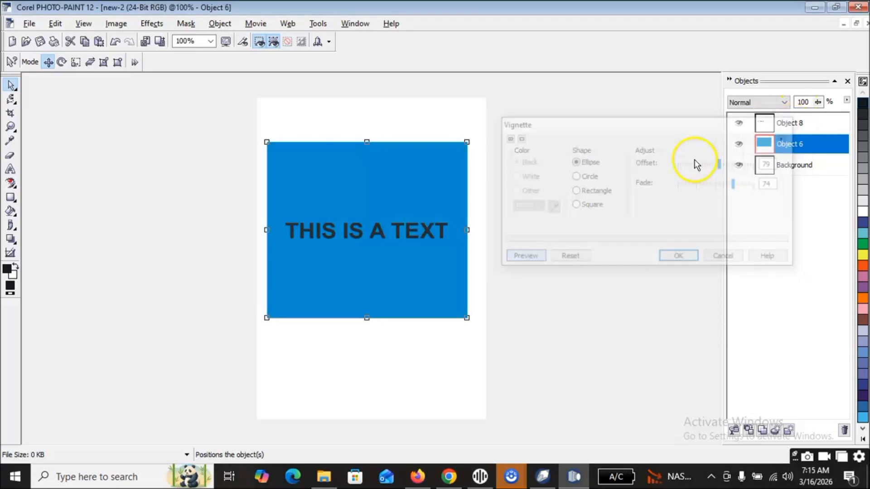
Preview the Frame creative effect with the Square_1.cpt frame on the blue rectangle, and discard it.
{"action": "left_click", "coordinate": [153, 24]}
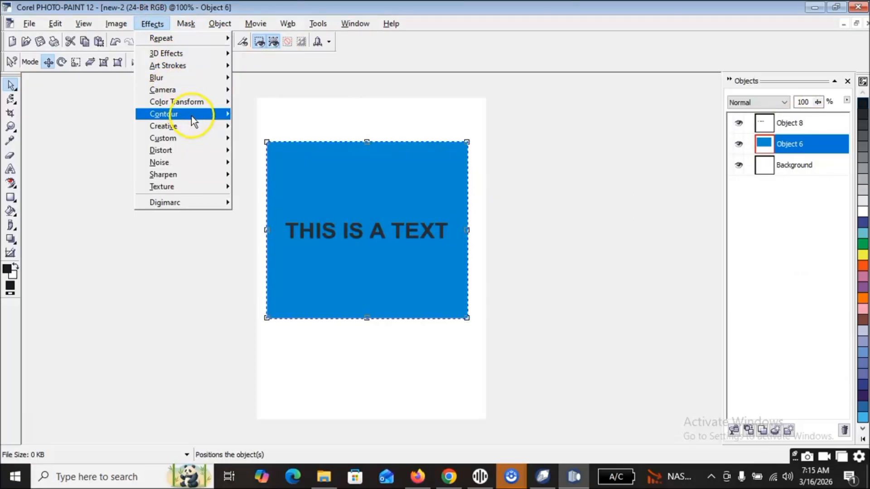
{"action": "mouse_move", "coordinate": [164, 126]}
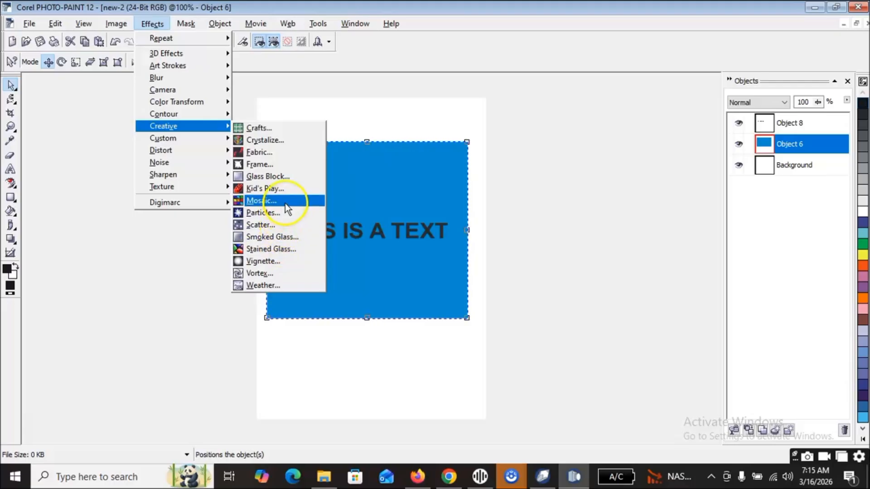
{"action": "left_click", "coordinate": [272, 164]}
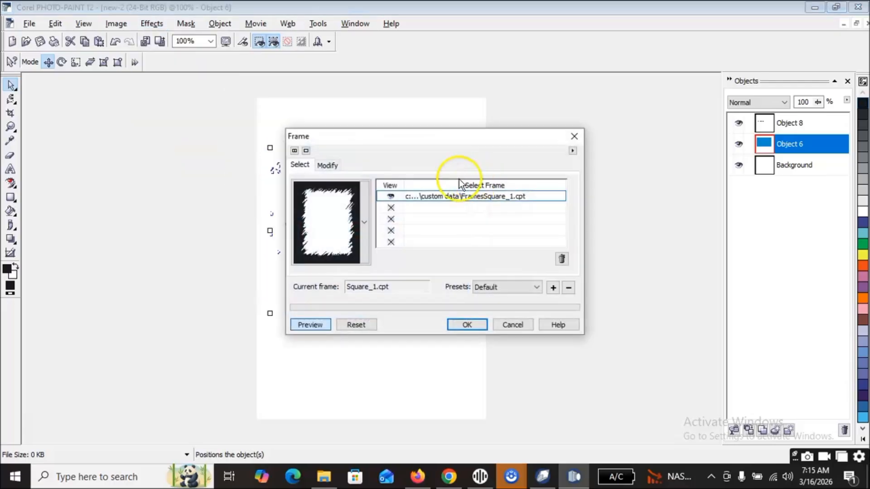
{"action": "left_click_drag", "start_coordinate": [427, 139], "coordinate": [688, 93]}
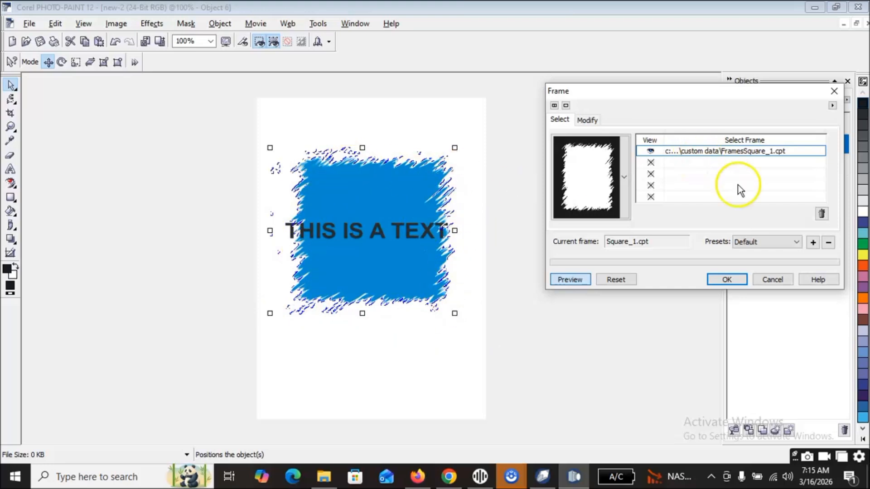
{"action": "left_click", "coordinate": [834, 92]}
Preview the Vignette creative effect on the blue rectangle again and discard it.
{"action": "left_click", "coordinate": [154, 22]}
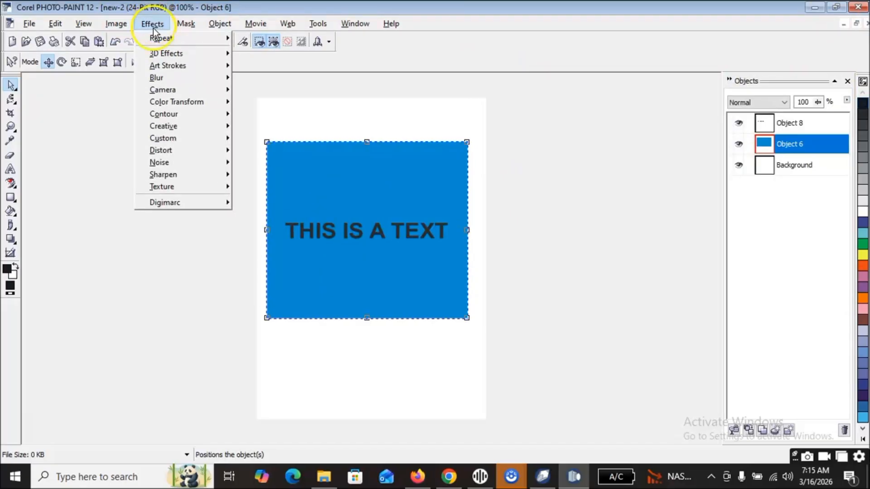
{"action": "mouse_move", "coordinate": [184, 77]}
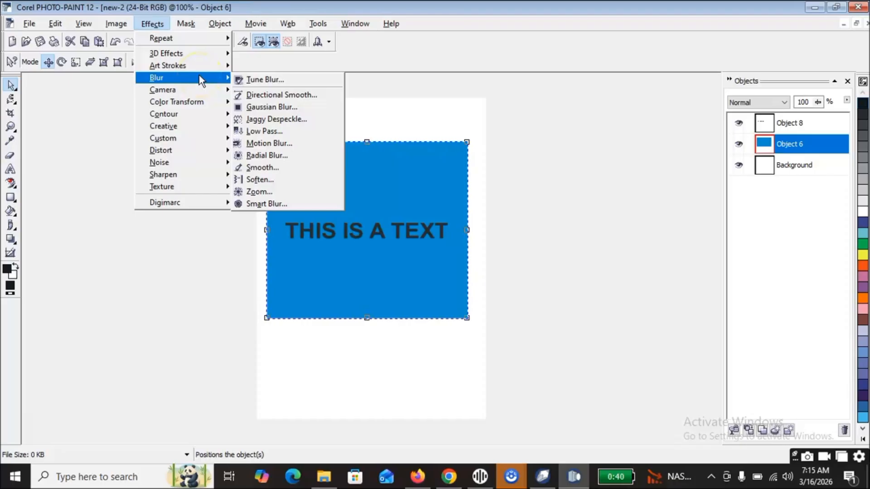
{"action": "mouse_move", "coordinate": [196, 126]}
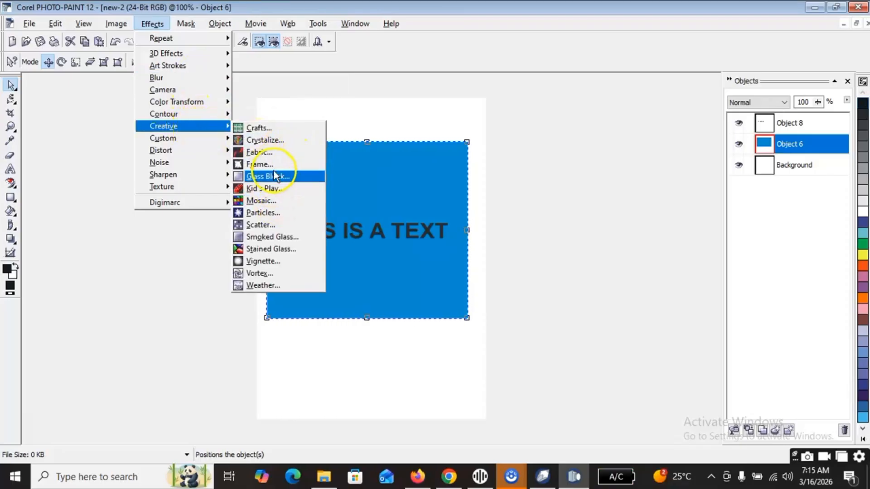
{"action": "left_click", "coordinate": [273, 264]}
{"action": "left_click_drag", "start_coordinate": [462, 164], "coordinate": [624, 150]}
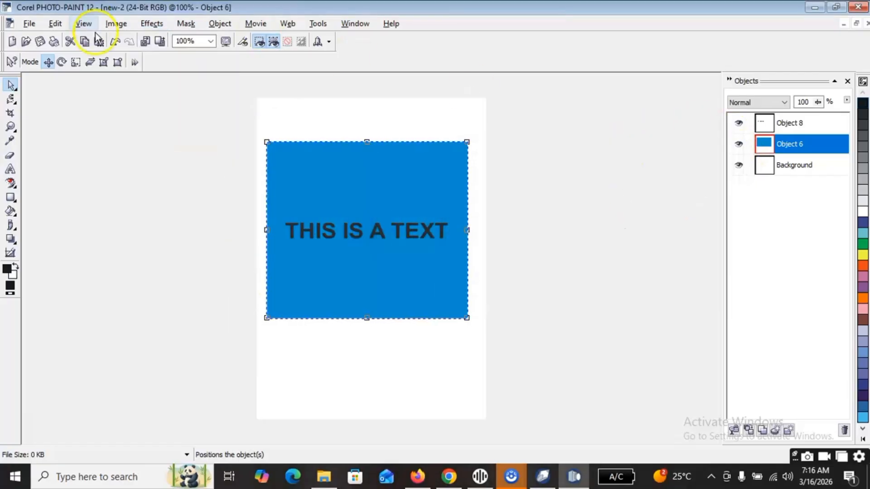
Preview the Crafts creative effect in the Puzzle style on the blue rectangle, and discard it.
{"action": "left_click", "coordinate": [152, 23]}
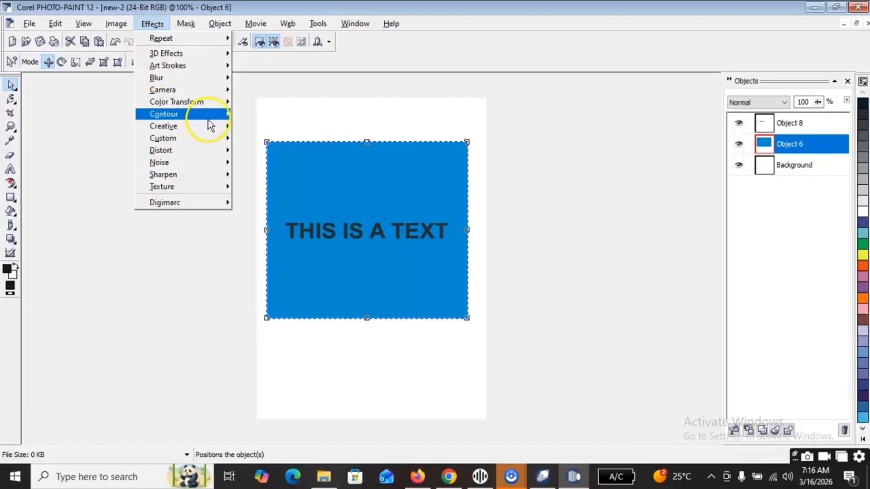
{"action": "mouse_move", "coordinate": [209, 127]}
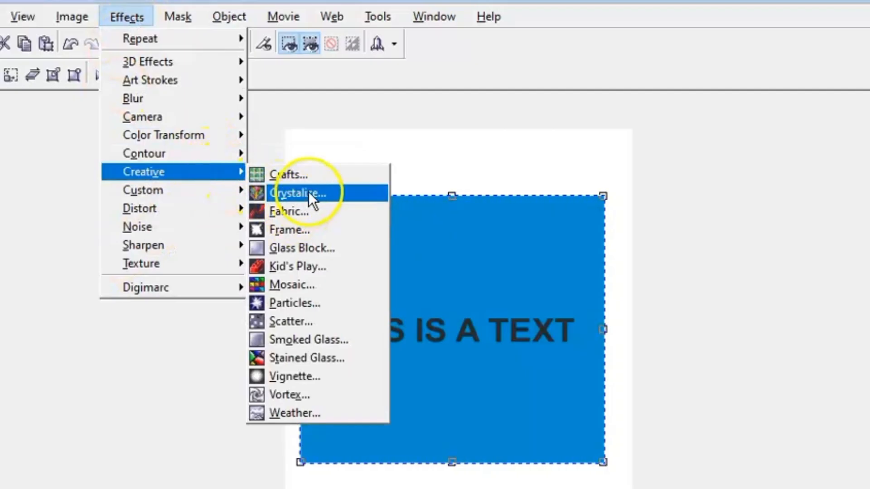
{"action": "left_click", "coordinate": [274, 138]}
{"action": "left_click_drag", "start_coordinate": [615, 247], "coordinate": [868, 216]}
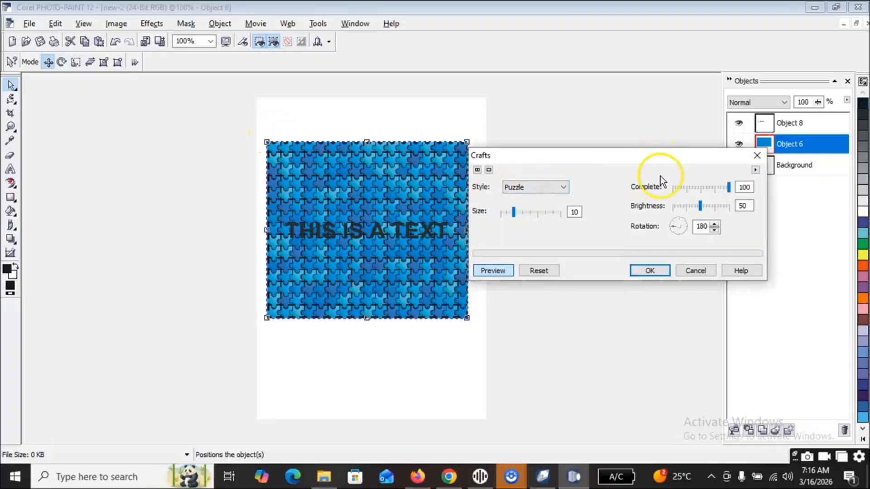
{"action": "left_click", "coordinate": [757, 156]}
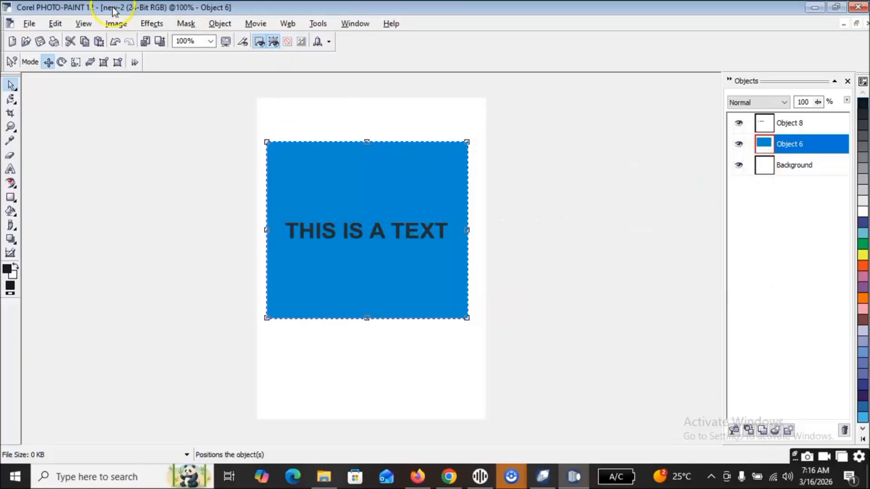
Try the Glass Block effect on the blue rectangle with block width 72 and block height 55, and discard it.
{"action": "left_click", "coordinate": [166, 26]}
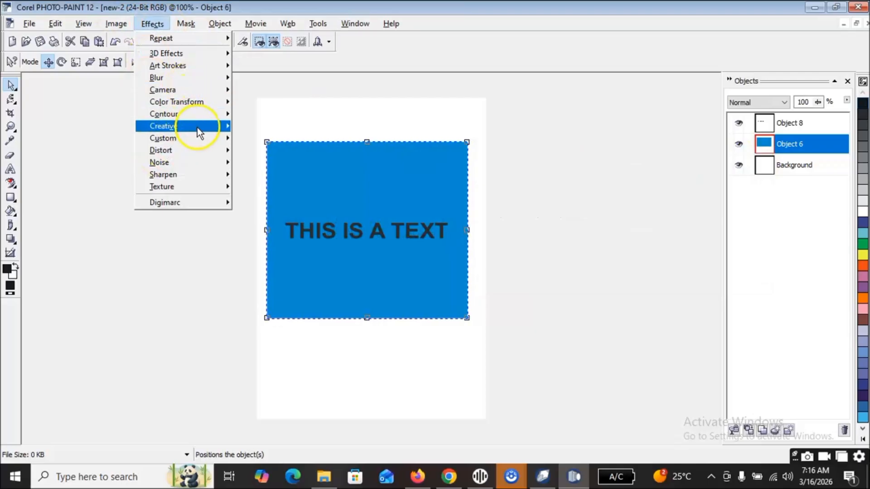
{"action": "mouse_move", "coordinate": [197, 128]}
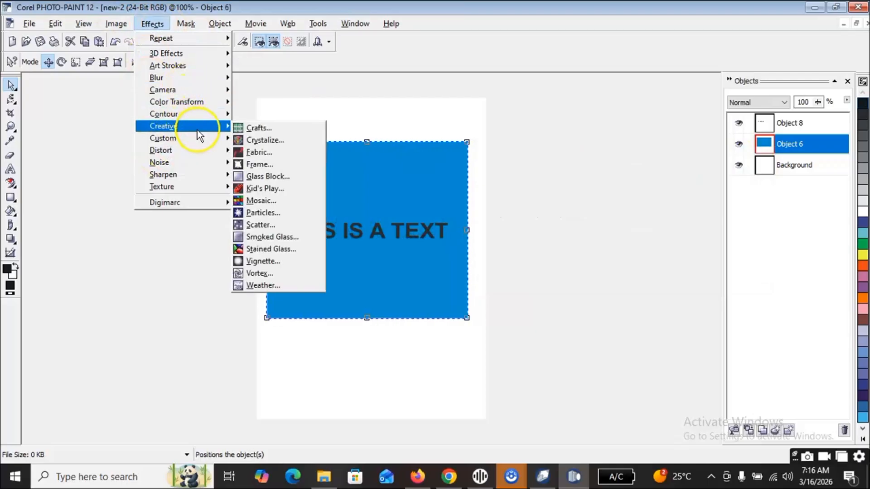
{"action": "left_click", "coordinate": [275, 178]}
{"action": "left_click_drag", "start_coordinate": [445, 196], "coordinate": [660, 155]}
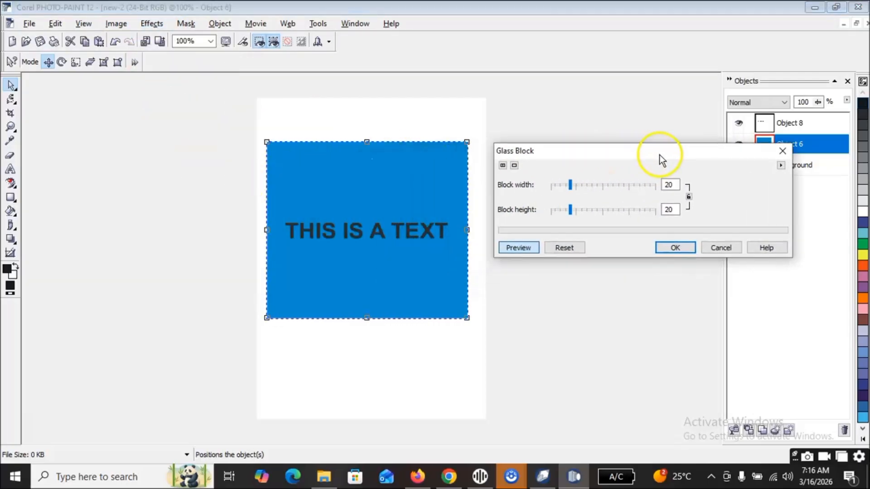
{"action": "left_click_drag", "start_coordinate": [600, 179], "coordinate": [625, 182]}
{"action": "left_click_drag", "start_coordinate": [617, 213], "coordinate": [609, 214]}
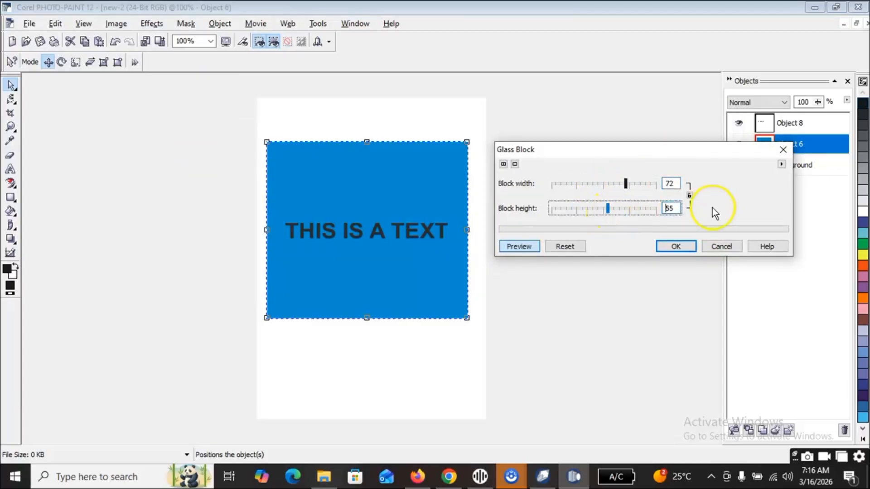
{"action": "left_click", "coordinate": [785, 152]}
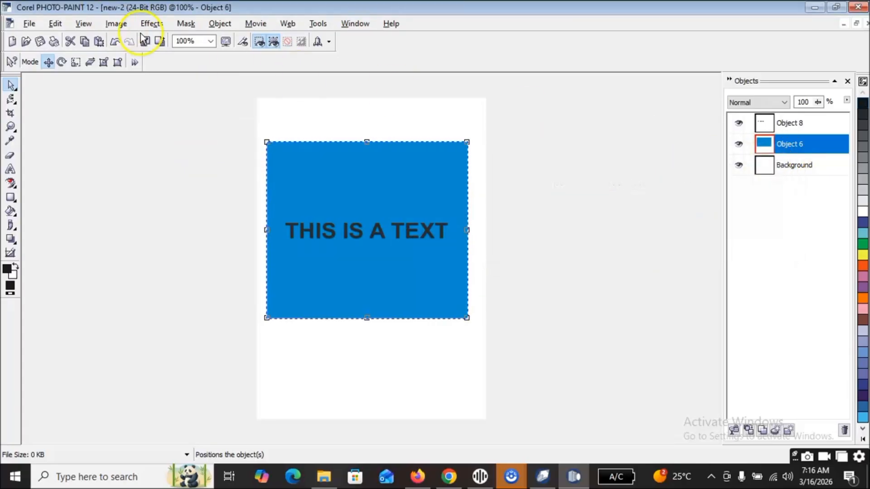
Preview the Fabric creative effect in the Quilt style on the blue rectangle, and discard it.
{"action": "left_click", "coordinate": [152, 24]}
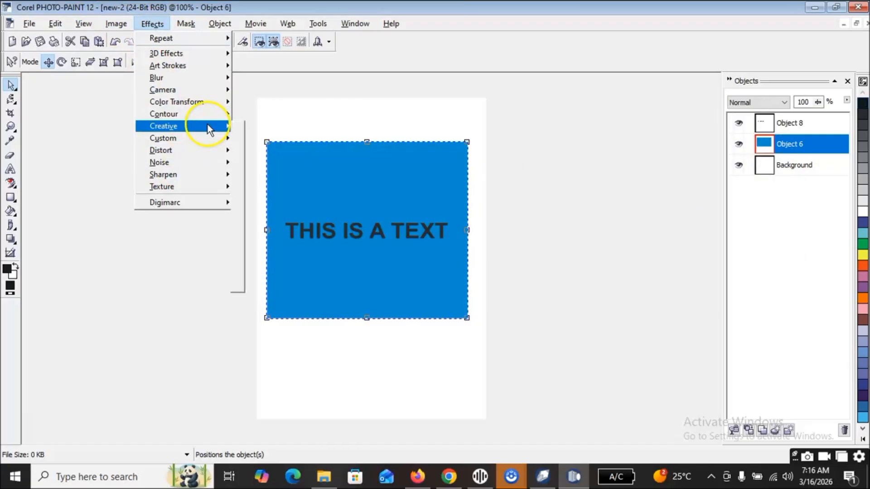
{"action": "mouse_move", "coordinate": [207, 125]}
{"action": "left_click", "coordinate": [278, 151]}
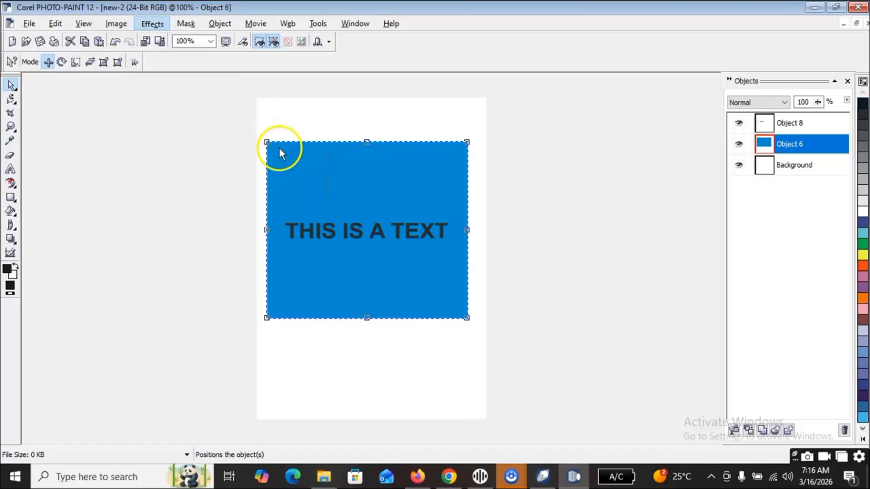
{"action": "left_click_drag", "start_coordinate": [484, 172], "coordinate": [655, 163]}
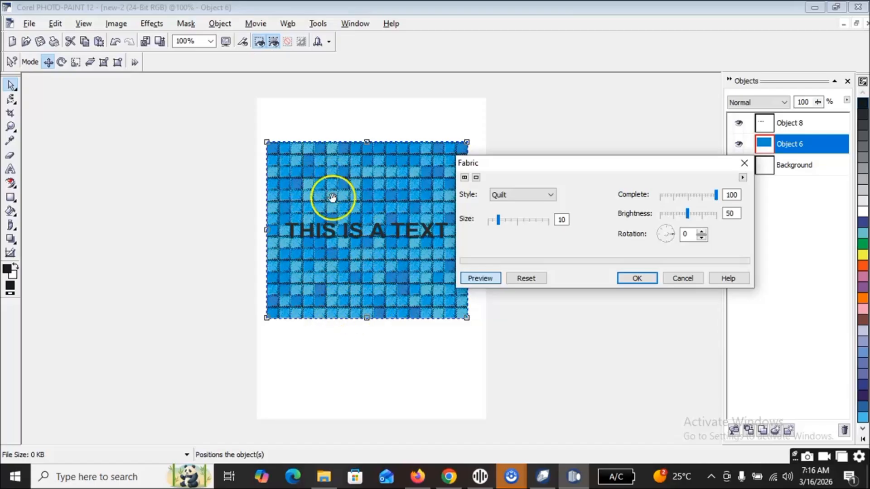
{"action": "left_click", "coordinate": [744, 164]}
Try the Weather effect with snow at strength 33 and size 2 on the blue rectangle, and discard it.
{"action": "left_click", "coordinate": [154, 26]}
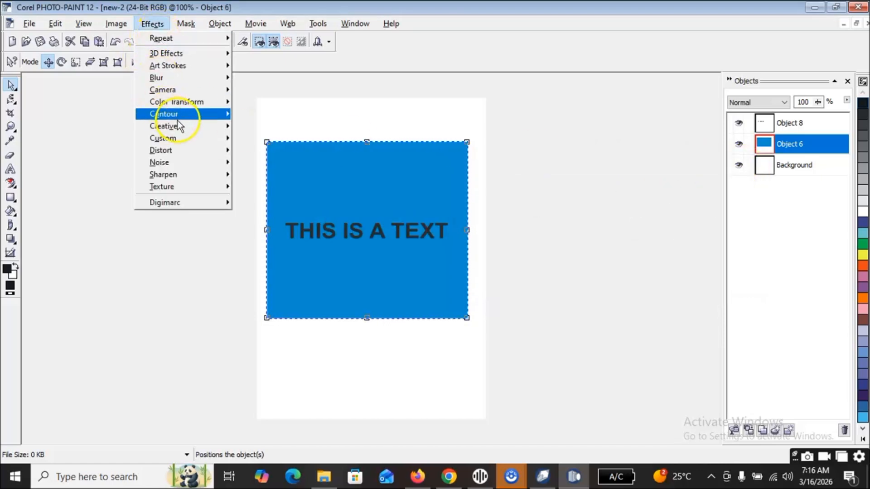
{"action": "mouse_move", "coordinate": [205, 114]}
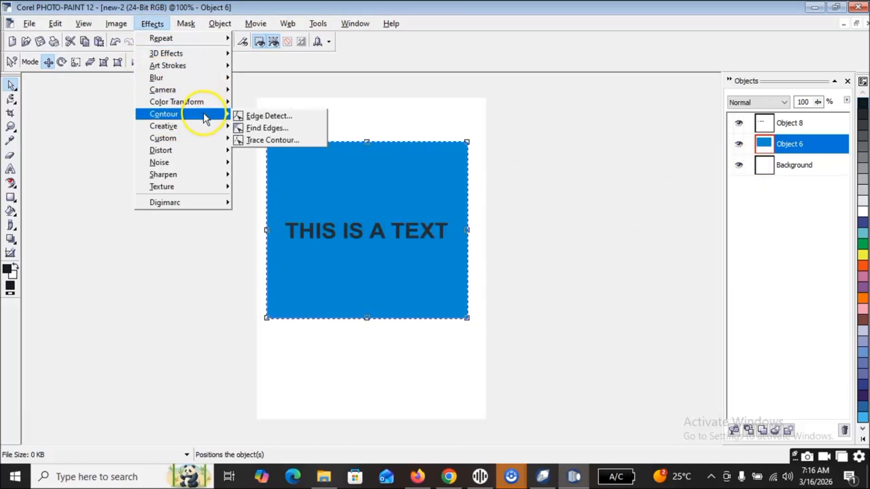
{"action": "mouse_move", "coordinate": [196, 128]}
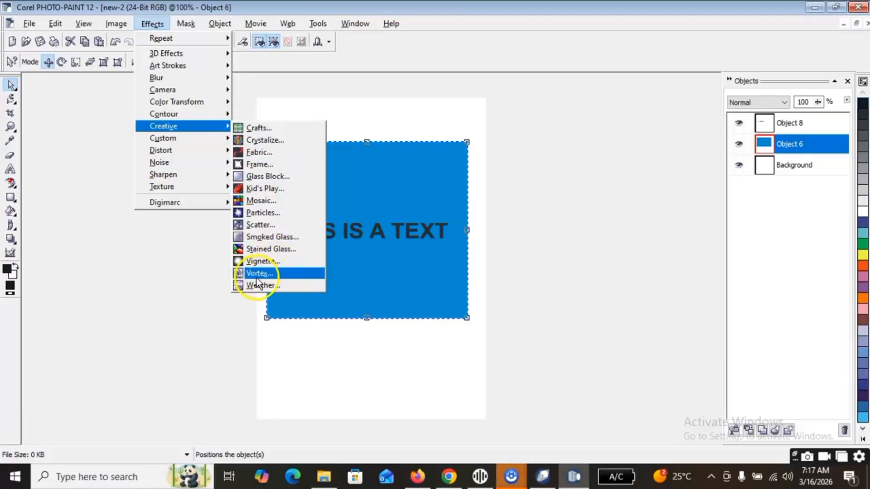
{"action": "left_click", "coordinate": [281, 283]}
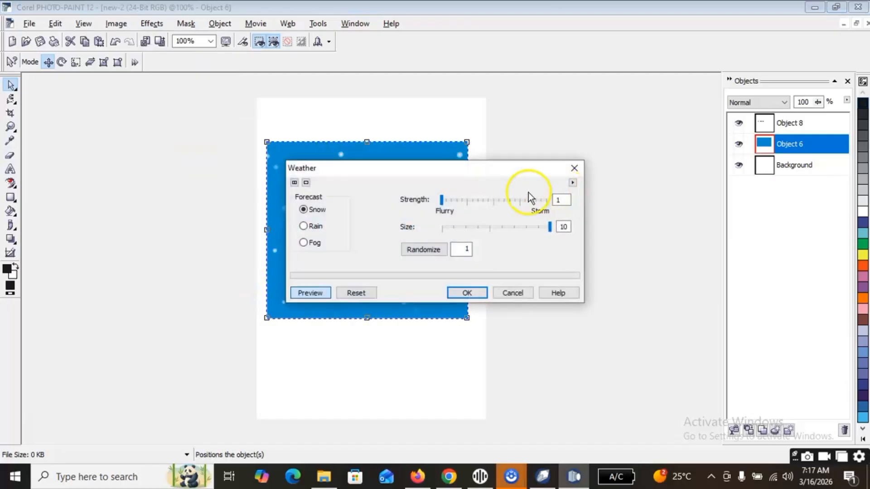
{"action": "left_click_drag", "start_coordinate": [441, 169], "coordinate": [648, 157]}
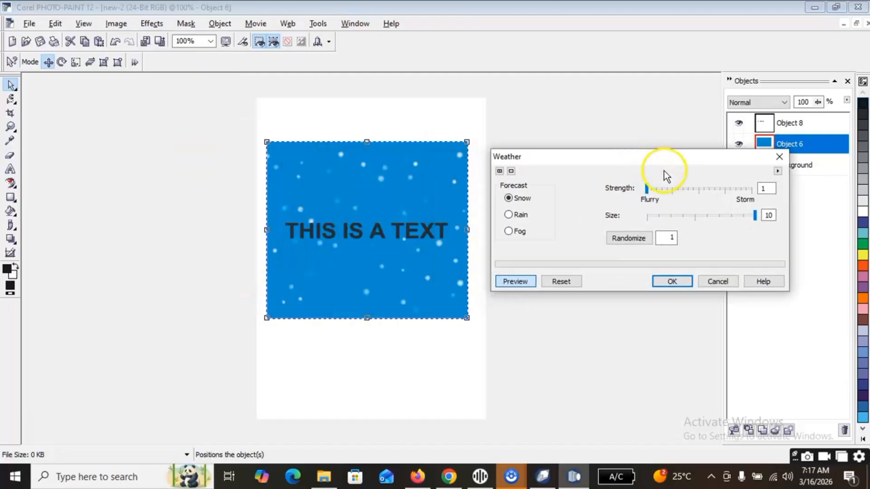
{"action": "mouse_move", "coordinate": [687, 194]}
{"action": "left_mouse_down"}
{"action": "mouse_move", "coordinate": [708, 185]}
{"action": "mouse_move", "coordinate": [682, 196]}
{"action": "left_mouse_up"}
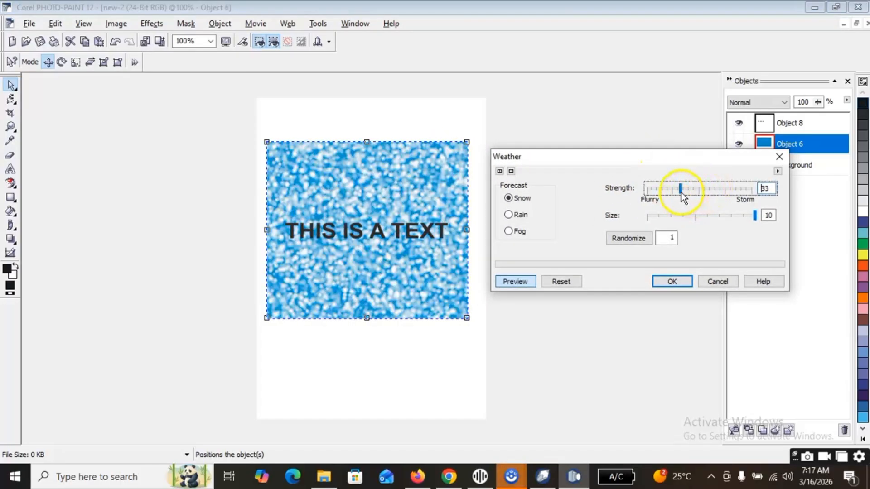
{"action": "left_click", "coordinate": [697, 217]}
{"action": "left_click", "coordinate": [664, 216]}
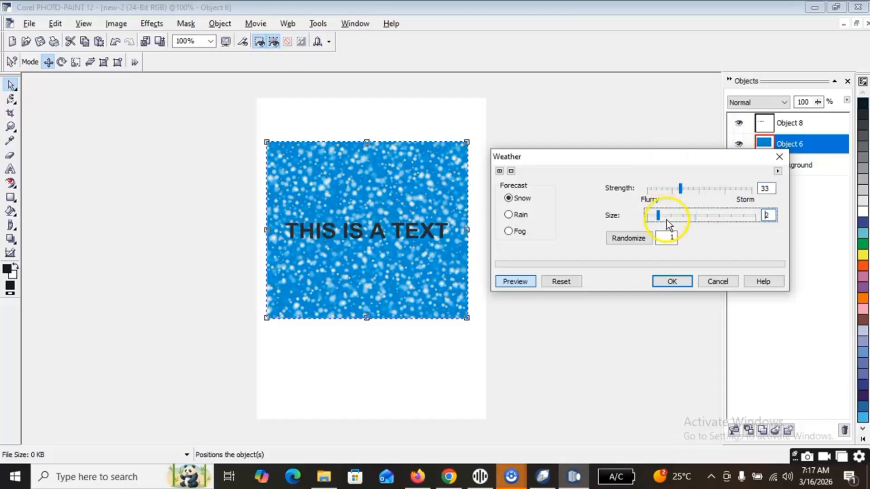
{"action": "left_click", "coordinate": [779, 157]}
Preview the Edge Detect contour effect with a white background on the blue rectangle, and discard it.
{"action": "left_click", "coordinate": [154, 25]}
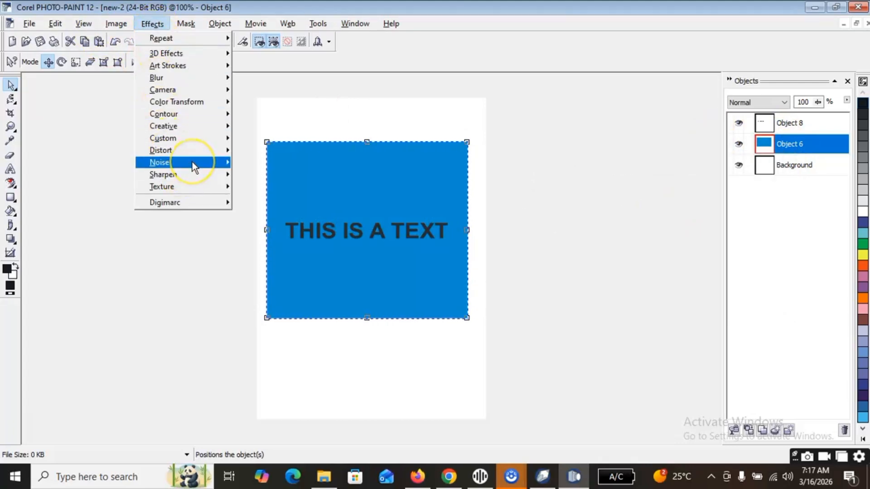
{"action": "mouse_move", "coordinate": [193, 166]}
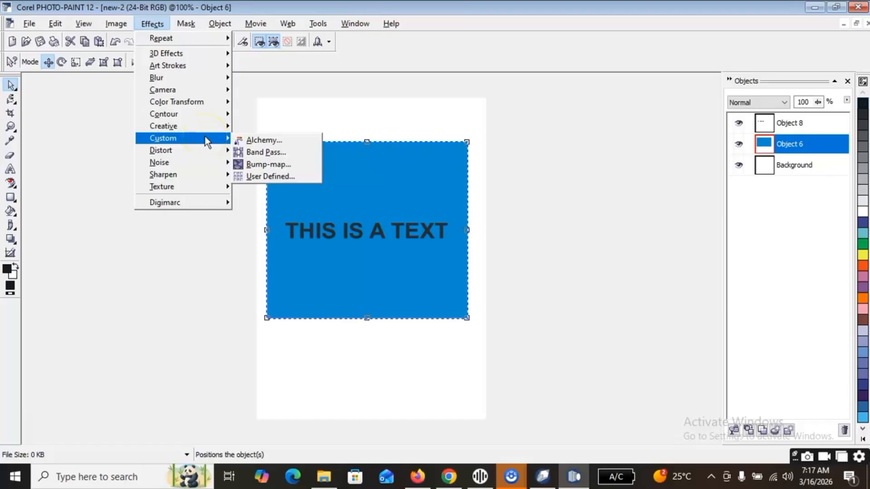
{"action": "mouse_move", "coordinate": [207, 123]}
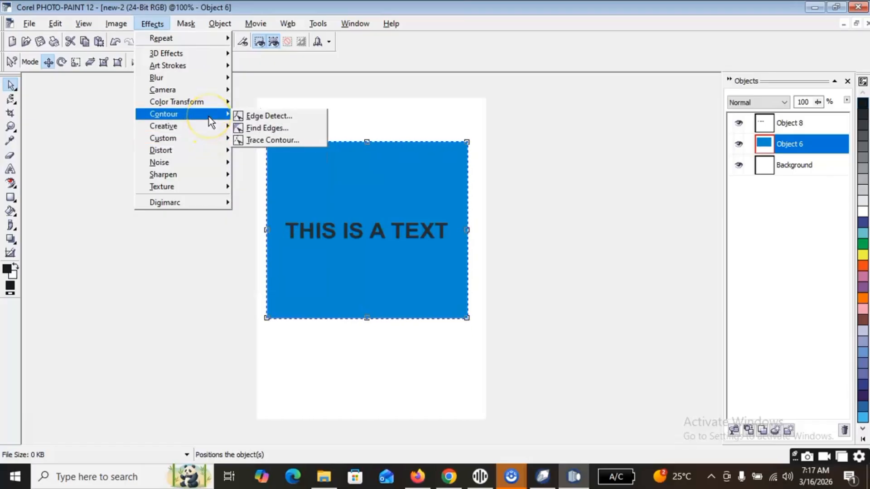
{"action": "mouse_move", "coordinate": [211, 141]}
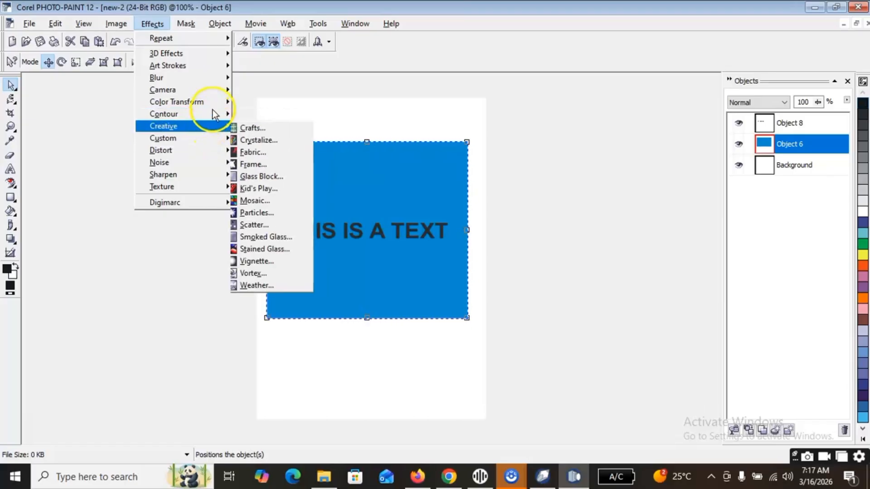
{"action": "mouse_move", "coordinate": [213, 109]}
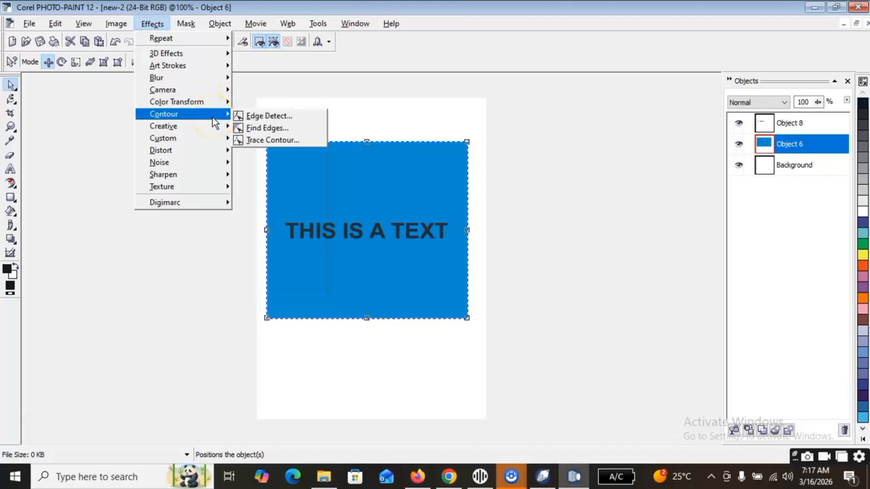
{"action": "left_click", "coordinate": [271, 116]}
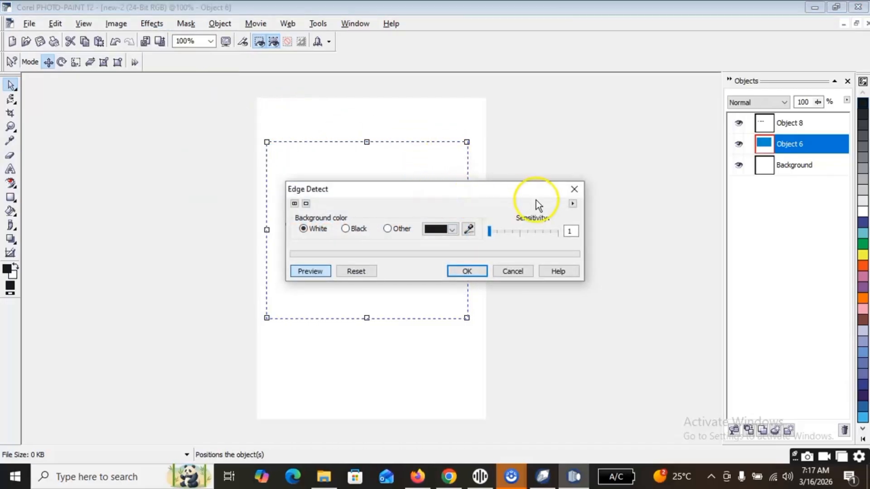
{"action": "left_click_drag", "start_coordinate": [522, 186], "coordinate": [581, 178]}
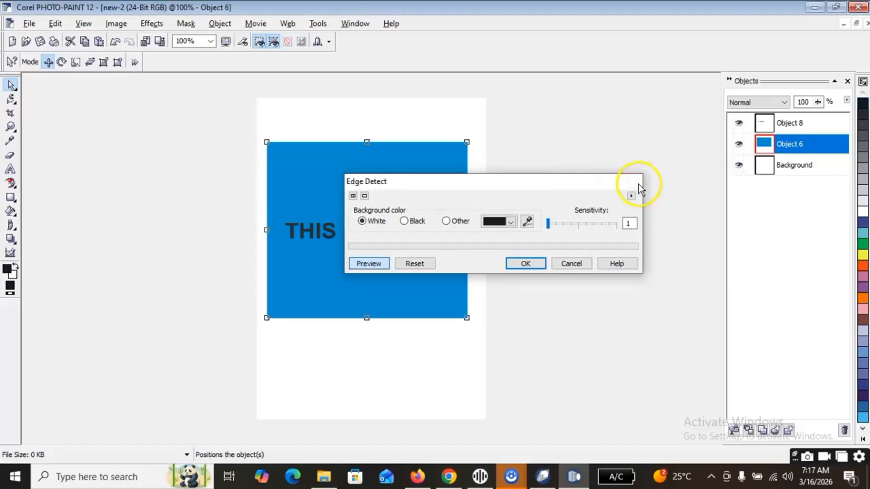
{"action": "left_click", "coordinate": [633, 182]}
Preview the Smoked Glass creative effect on the blue rectangle, and discard it.
{"action": "left_click", "coordinate": [153, 24]}
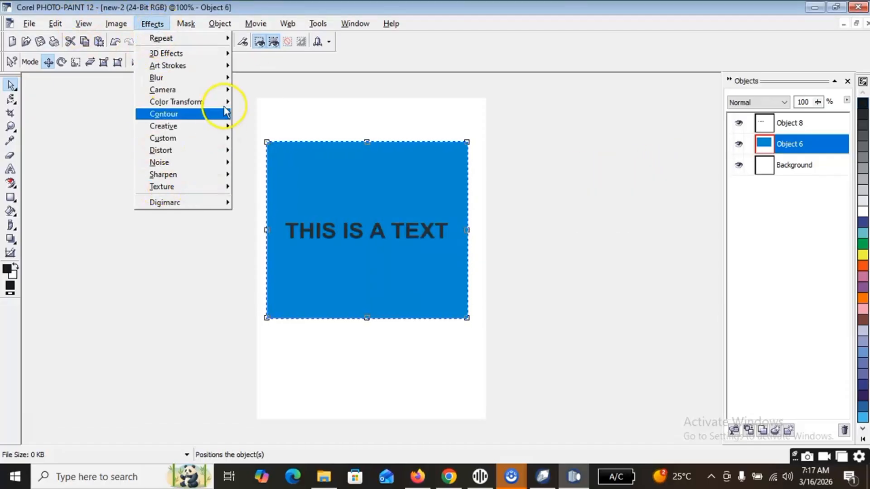
{"action": "mouse_move", "coordinate": [206, 126]}
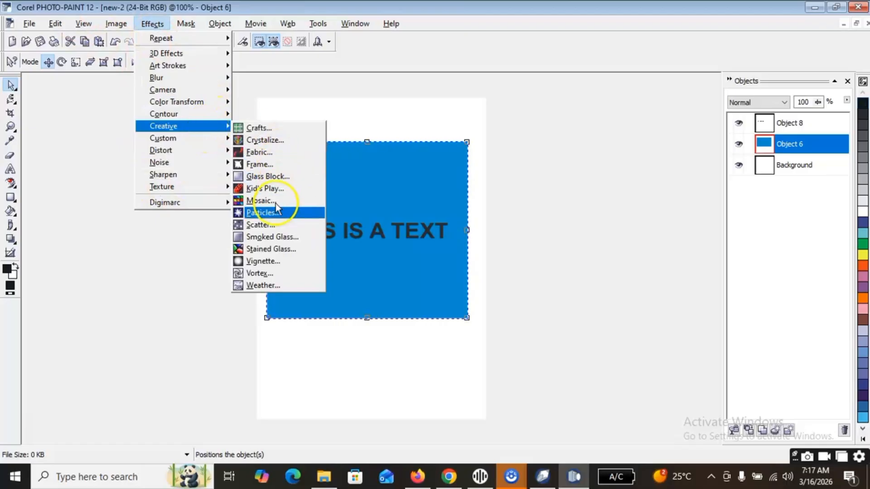
{"action": "left_click", "coordinate": [274, 237]}
{"action": "left_click_drag", "start_coordinate": [431, 185], "coordinate": [588, 149]}
{"action": "left_click", "coordinate": [704, 151]}
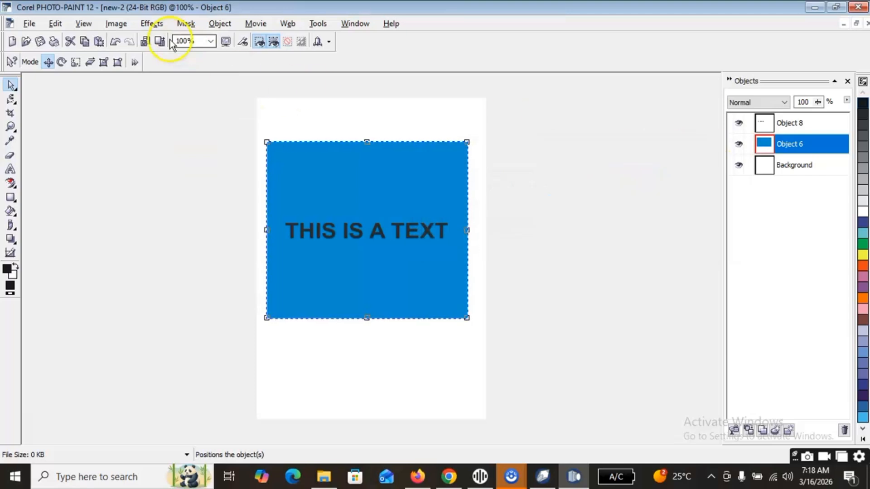
Try the Bubbles texture effect on the blue rectangle with diameters of 280, 333 and 107, and discard it.
{"action": "left_click", "coordinate": [151, 23]}
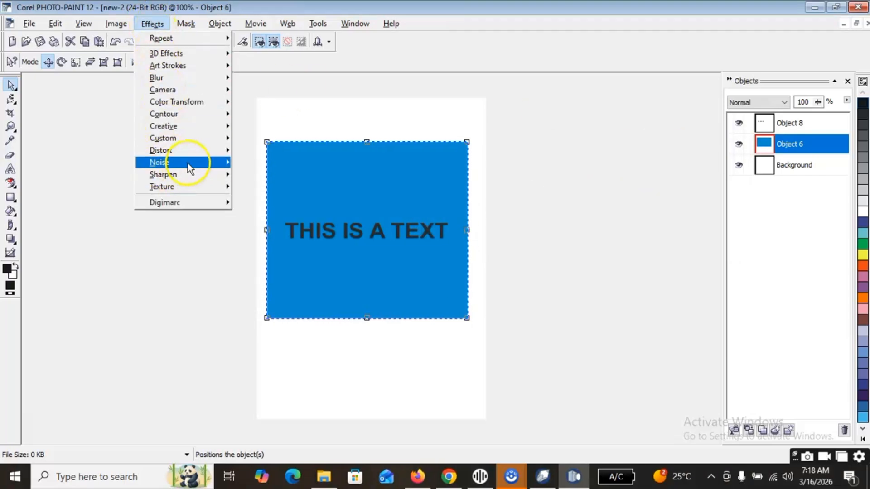
{"action": "mouse_move", "coordinate": [201, 187]}
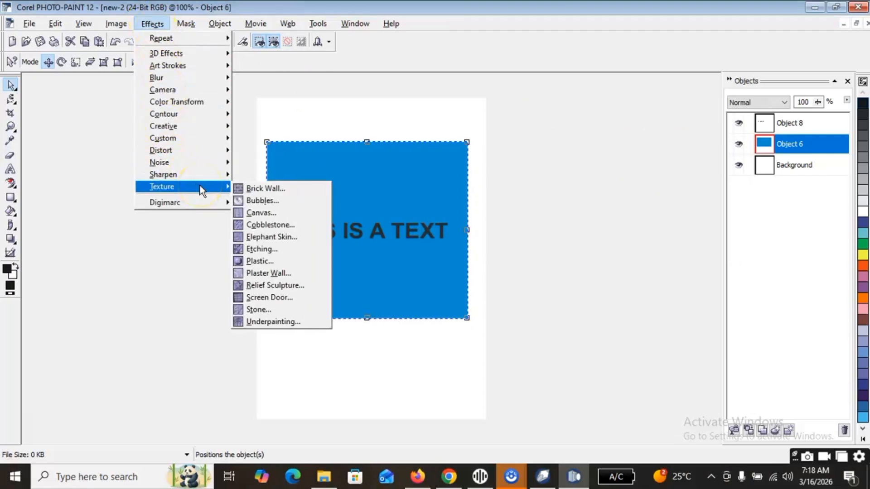
{"action": "left_click", "coordinate": [279, 203]}
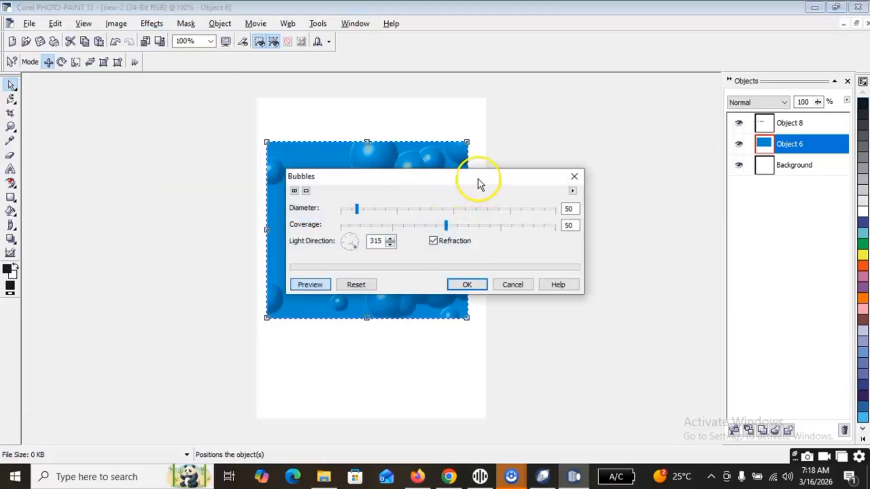
{"action": "left_click_drag", "start_coordinate": [477, 179], "coordinate": [655, 166]}
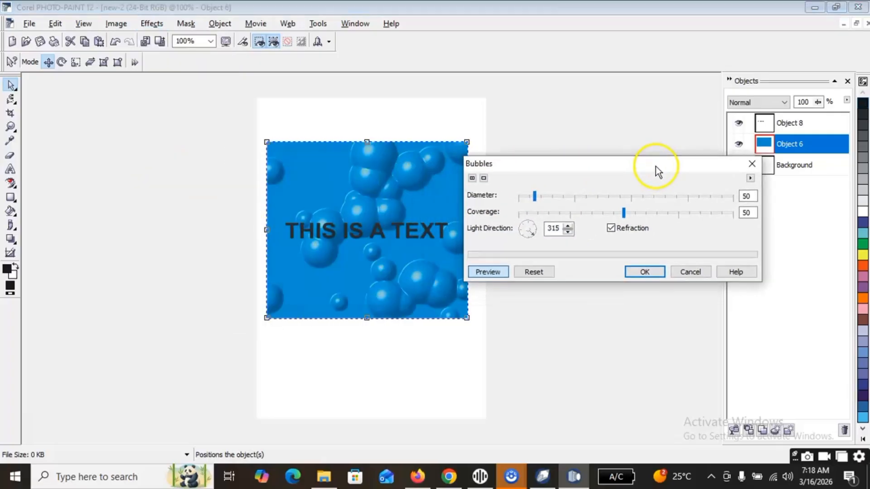
{"action": "left_click", "coordinate": [584, 195]}
{"action": "left_click_drag", "start_coordinate": [626, 198], "coordinate": [664, 195]}
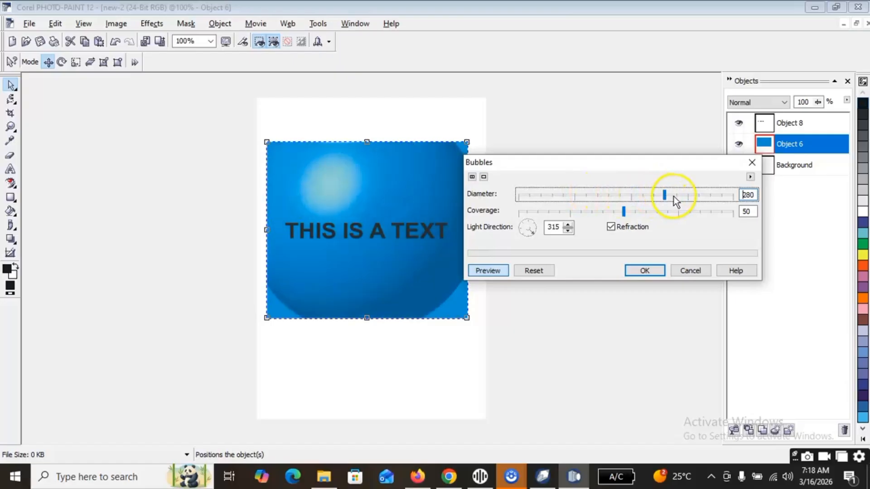
{"action": "left_click", "coordinate": [695, 196]}
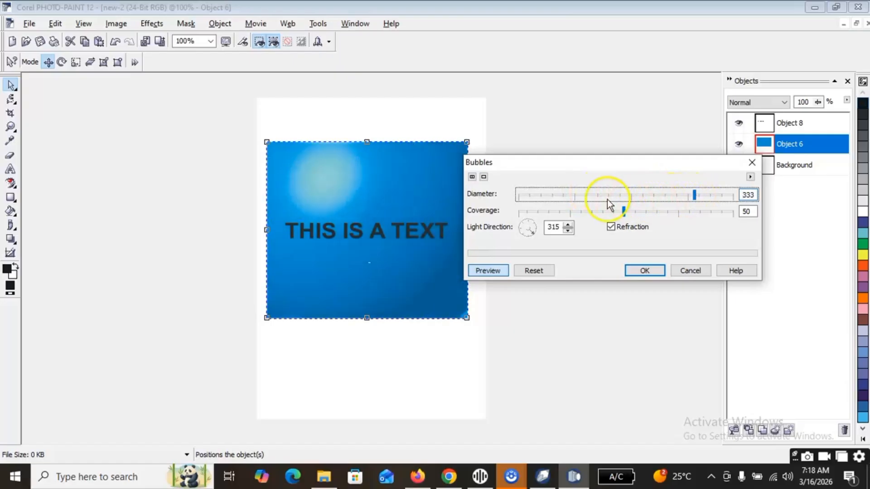
{"action": "left_click", "coordinate": [566, 193]}
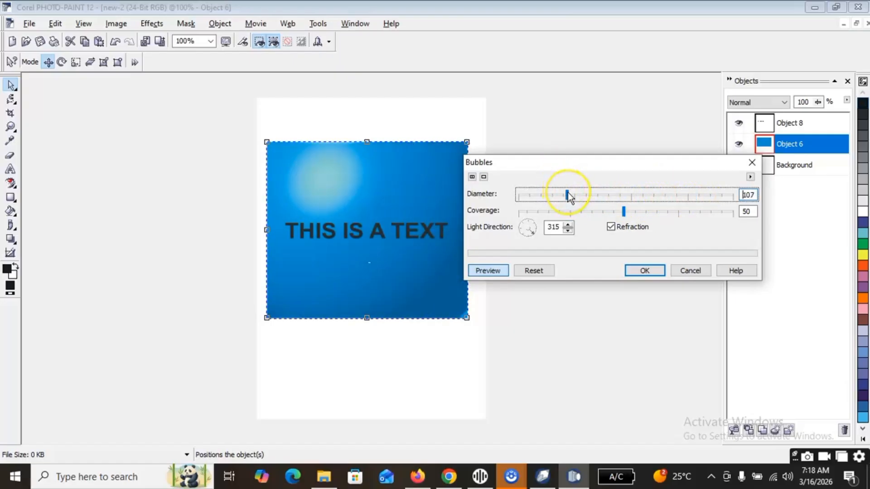
{"action": "left_click", "coordinate": [752, 162]}
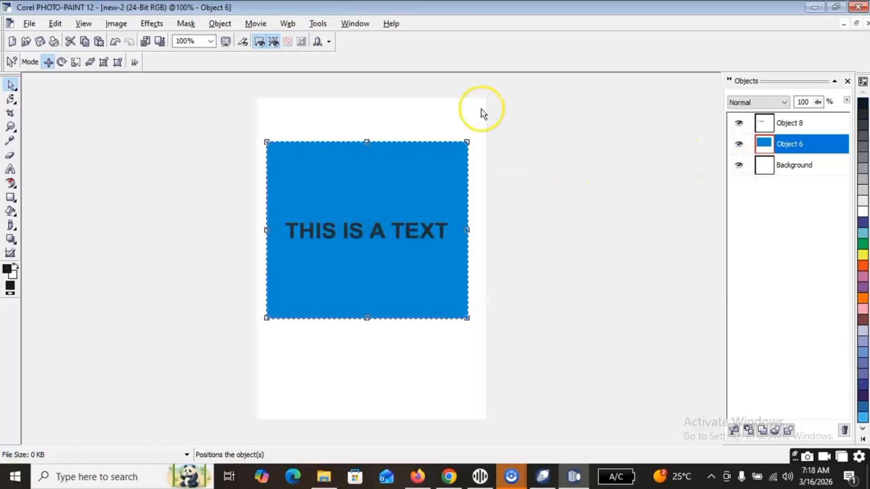
Preview the Brick Wall texture effect on the blue rectangle, and discard it.
{"action": "left_click", "coordinate": [152, 24]}
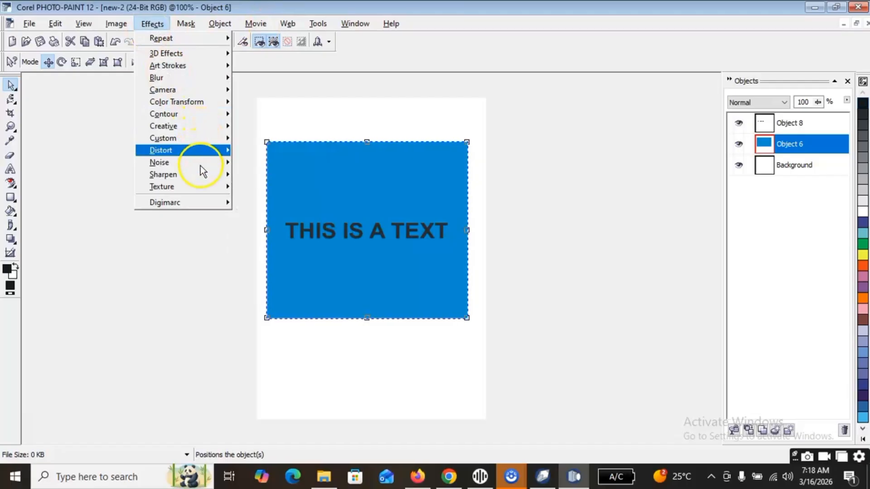
{"action": "mouse_move", "coordinate": [202, 190]}
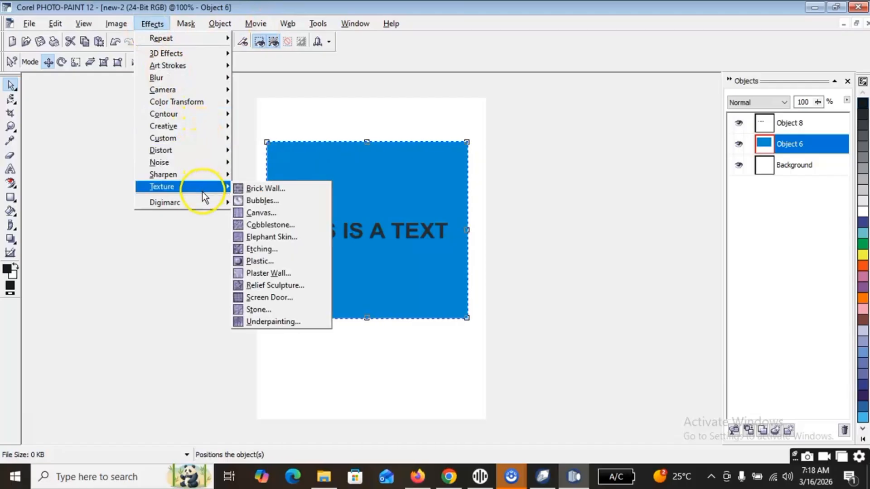
{"action": "left_click", "coordinate": [282, 263]}
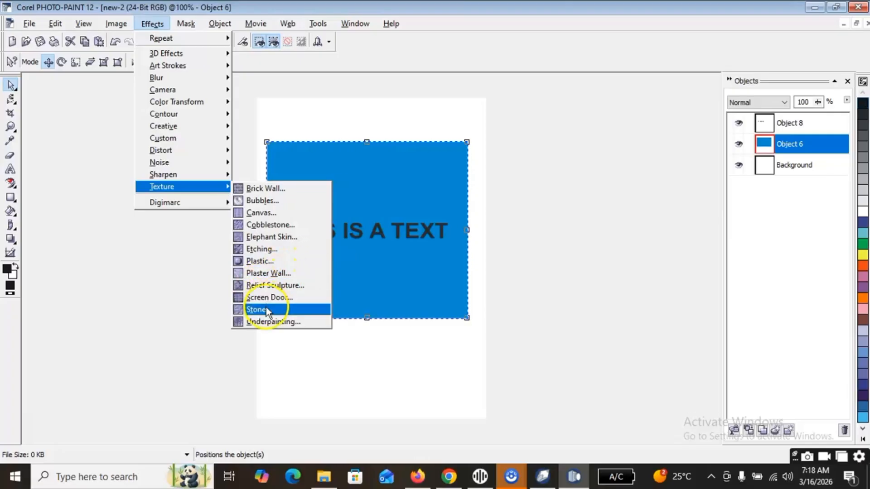
{"action": "left_click", "coordinate": [272, 188]}
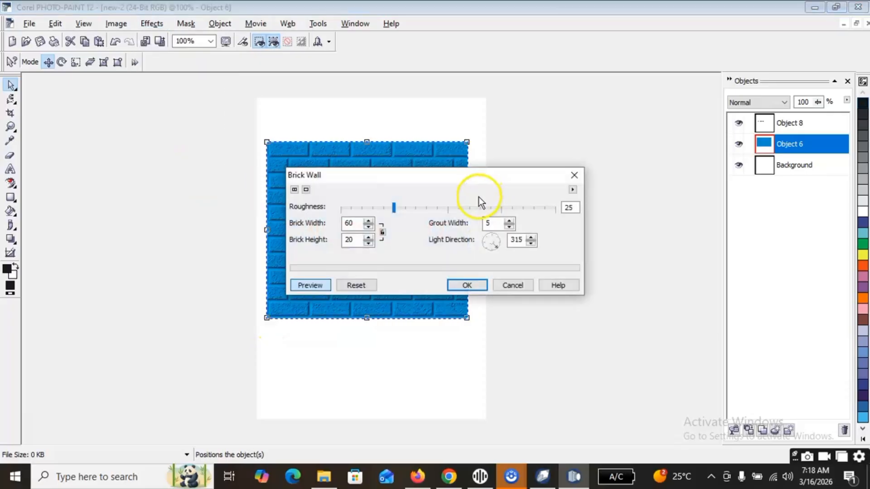
{"action": "left_click_drag", "start_coordinate": [449, 170], "coordinate": [665, 157]}
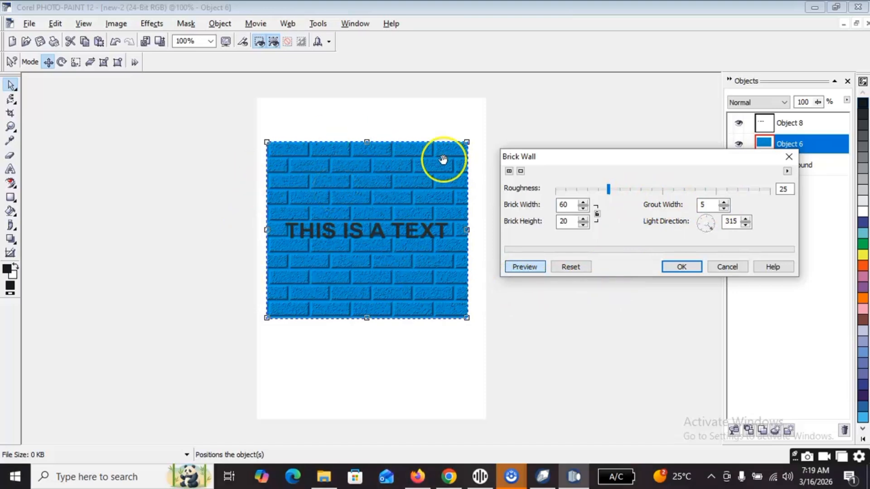
{"action": "left_click", "coordinate": [789, 157]}
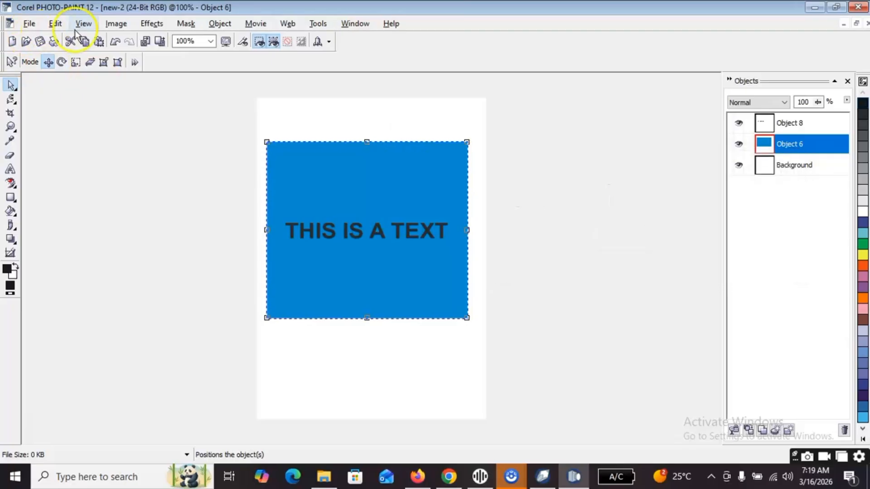
Try the Tune Blur effect with Directional Smooth on the blue rectangle, and discard it.
{"action": "left_click", "coordinate": [148, 25]}
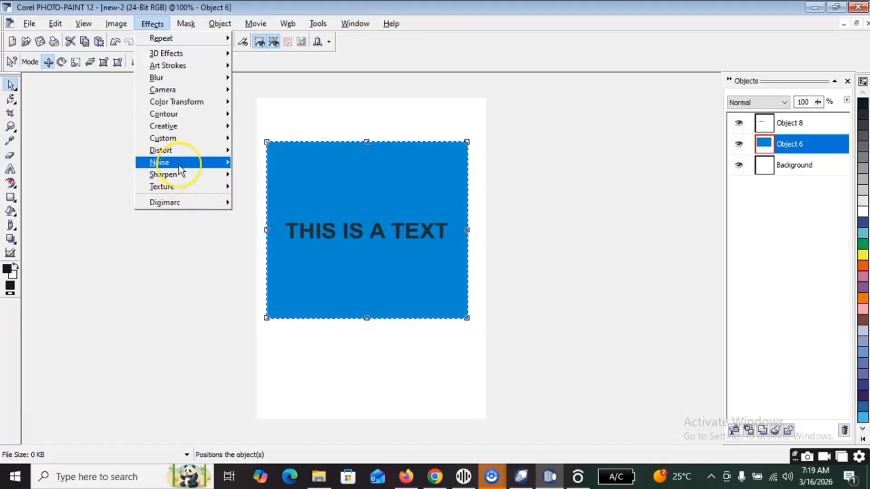
{"action": "mouse_move", "coordinate": [178, 165]}
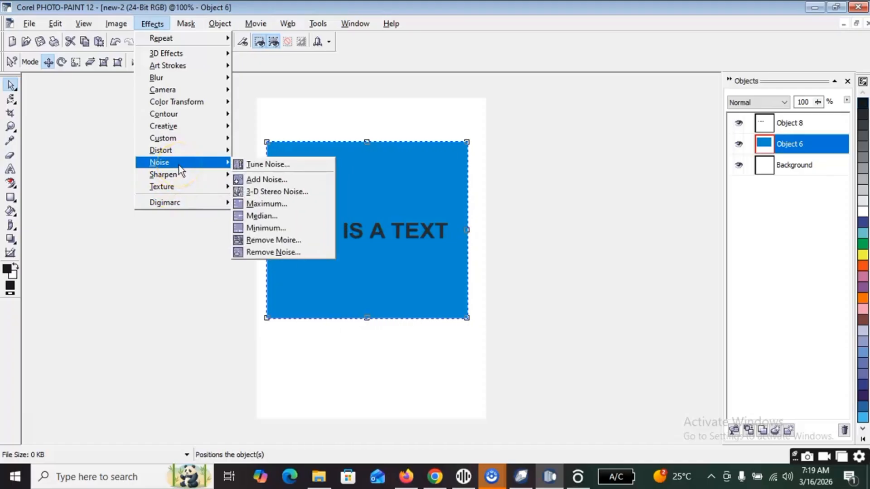
{"action": "left_click", "coordinate": [181, 150]}
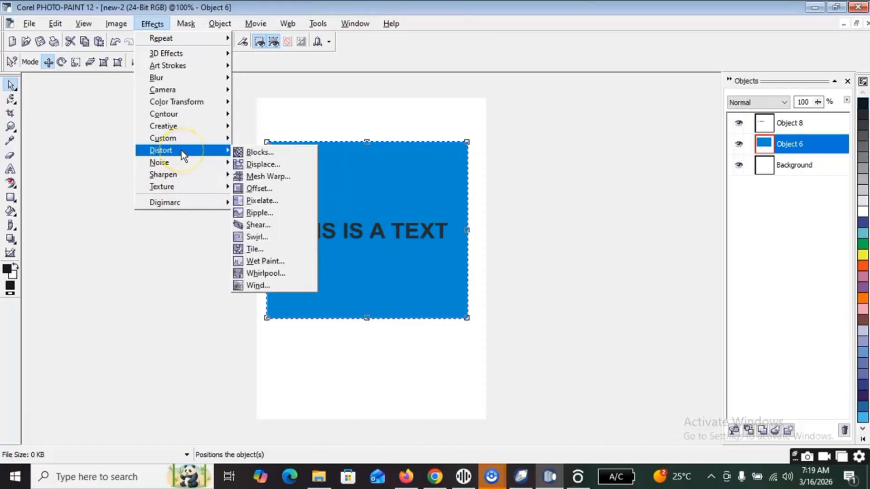
{"action": "left_click", "coordinate": [182, 144]}
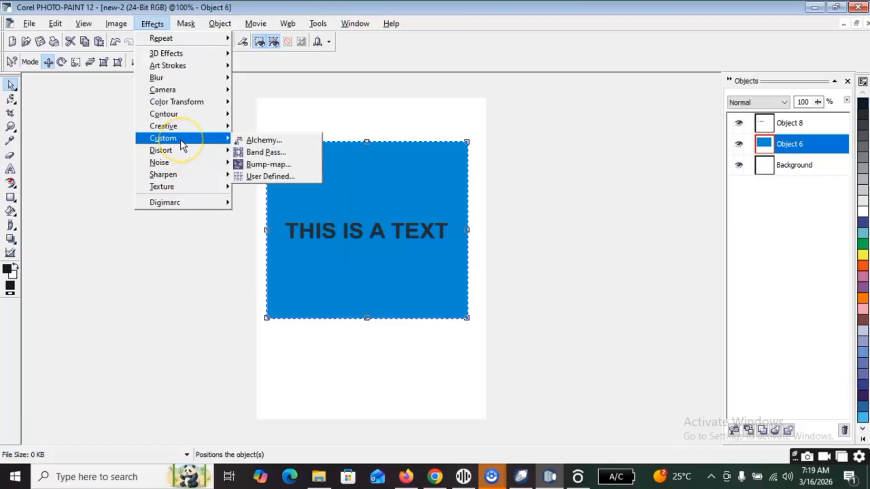
{"action": "mouse_move", "coordinate": [185, 131]}
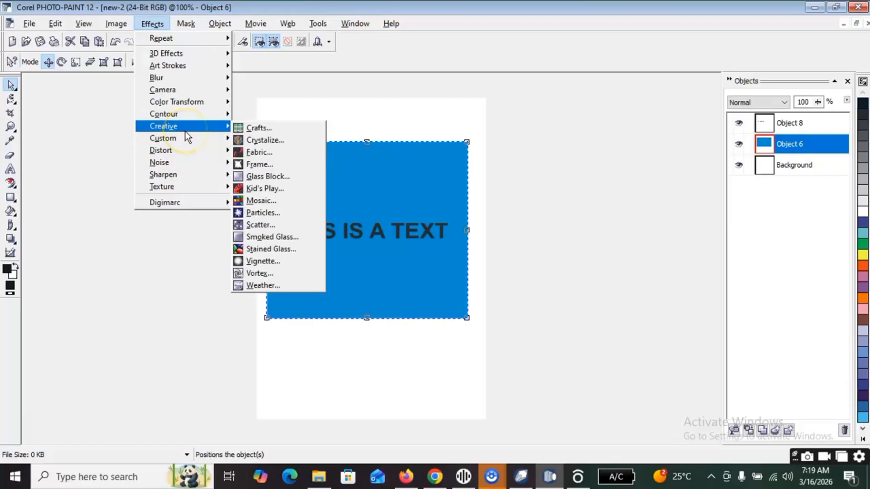
{"action": "mouse_move", "coordinate": [186, 116]}
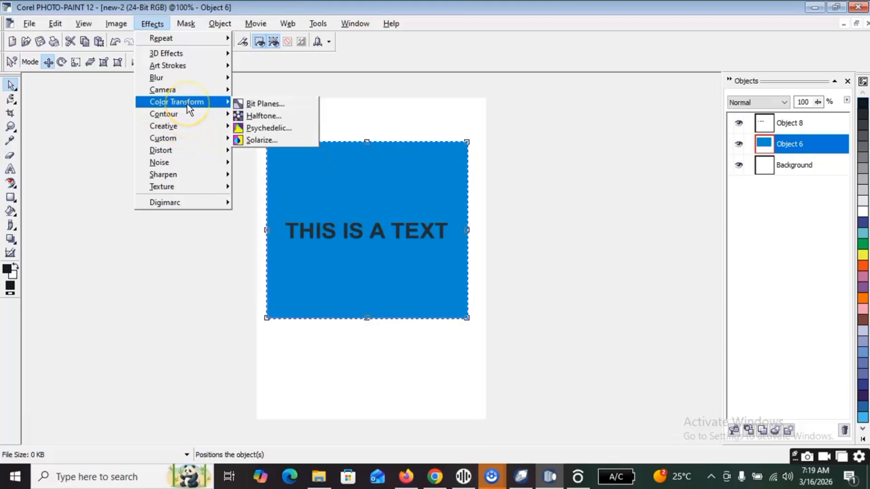
{"action": "mouse_move", "coordinate": [189, 94]}
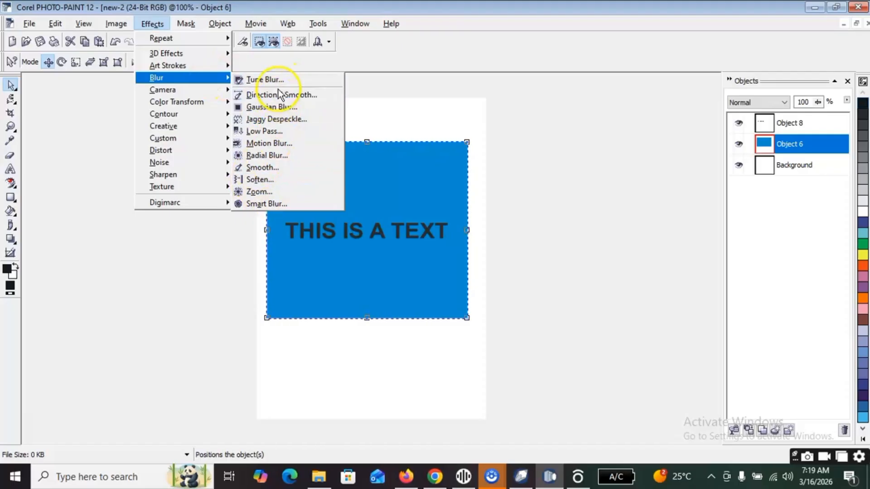
{"action": "left_click", "coordinate": [283, 81]}
{"action": "left_click_drag", "start_coordinate": [437, 166], "coordinate": [615, 130]}
{"action": "left_click", "coordinate": [661, 194]}
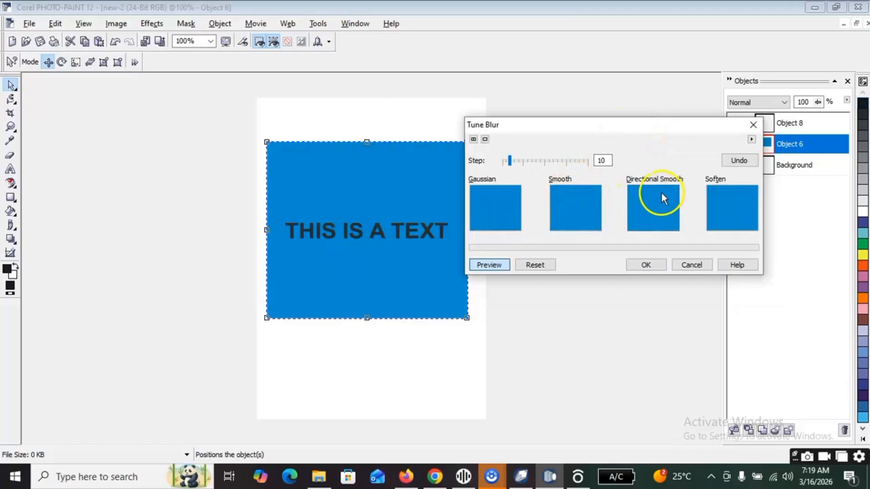
{"action": "left_click", "coordinate": [752, 127]}
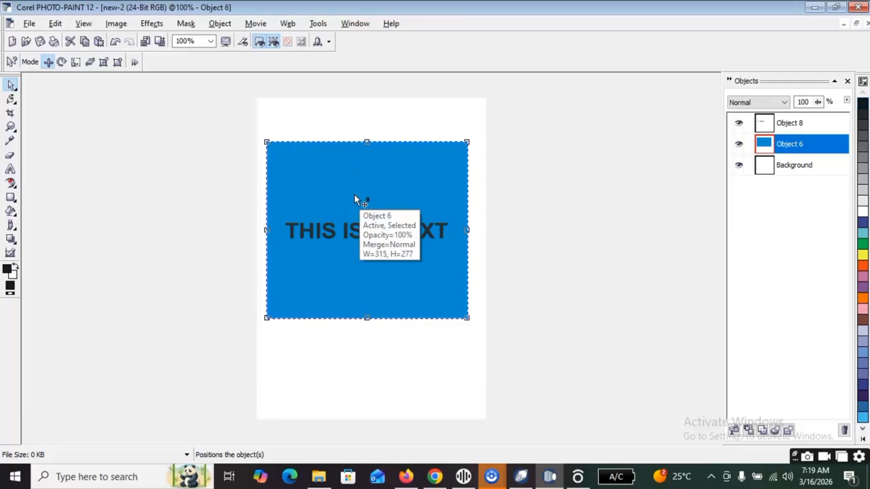
{"action": "left_click", "coordinate": [133, 145]}
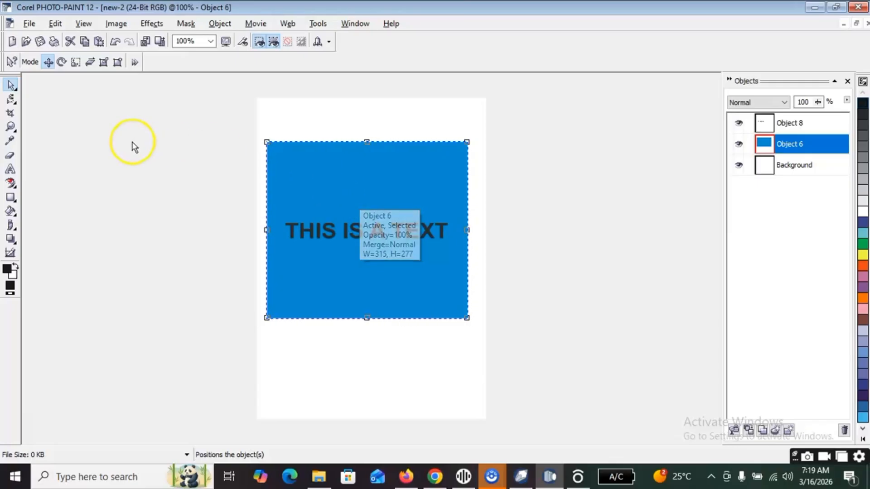
Try the Stained Glass creative effect with size 55 on the blue rectangle, and discard it.
{"action": "left_click", "coordinate": [151, 24]}
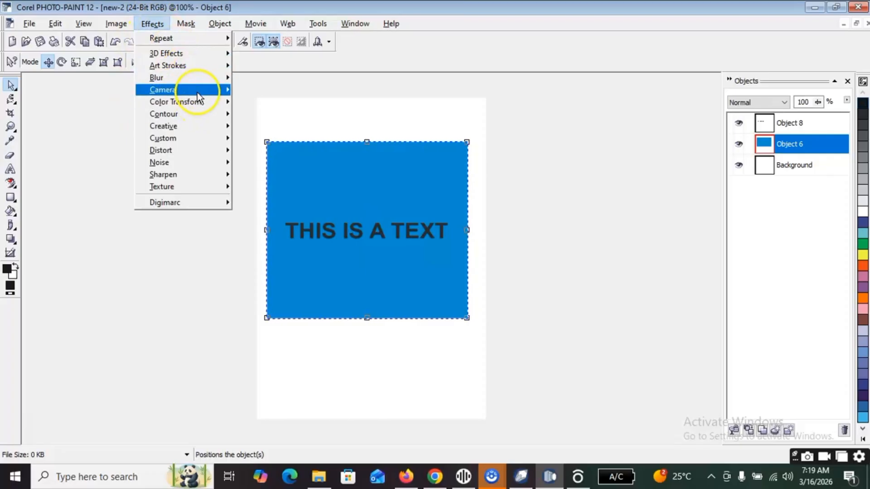
{"action": "mouse_move", "coordinate": [203, 127]}
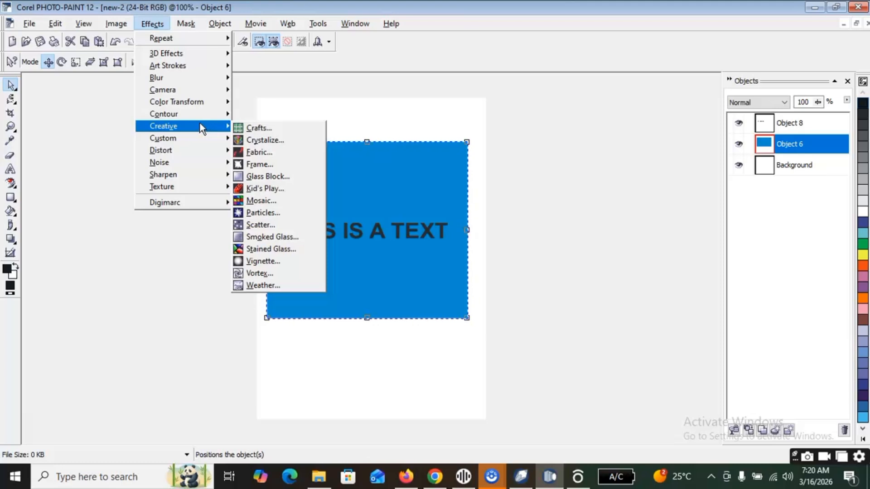
{"action": "left_click", "coordinate": [278, 249]}
{"action": "left_click_drag", "start_coordinate": [482, 182], "coordinate": [654, 181]}
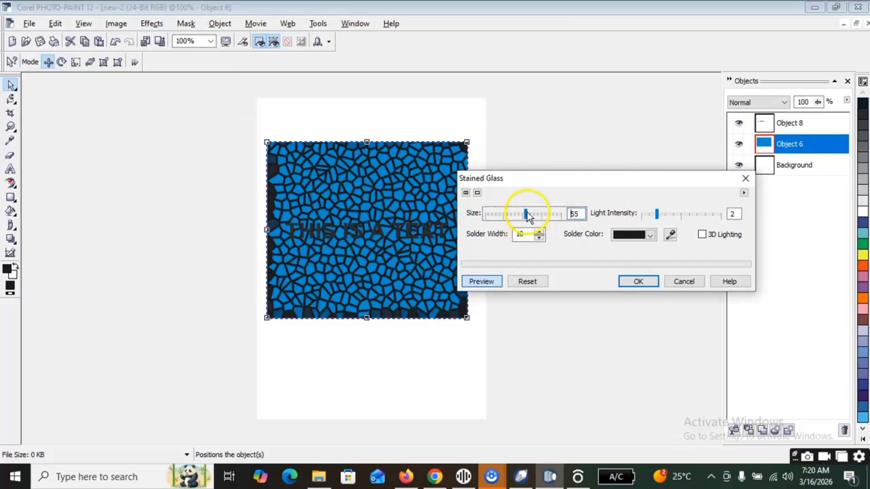
{"action": "left_click", "coordinate": [745, 178]}
{"action": "left_click", "coordinate": [151, 23]}
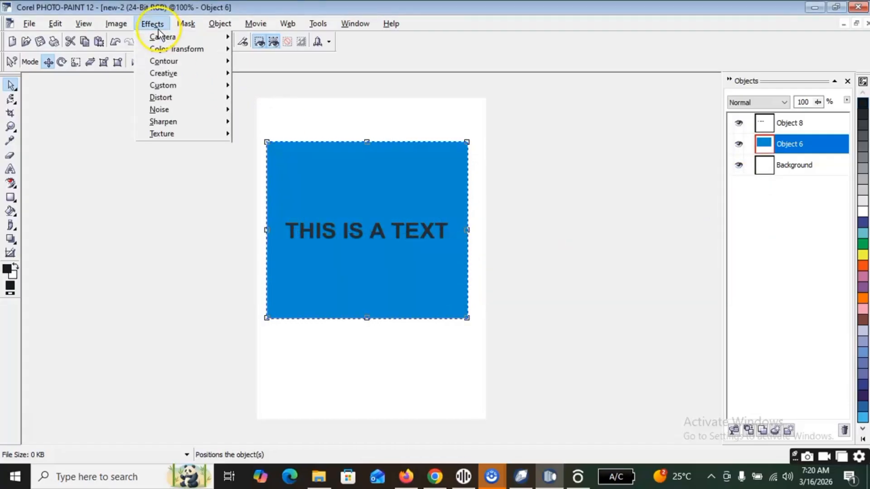
{"action": "mouse_move", "coordinate": [184, 149]}
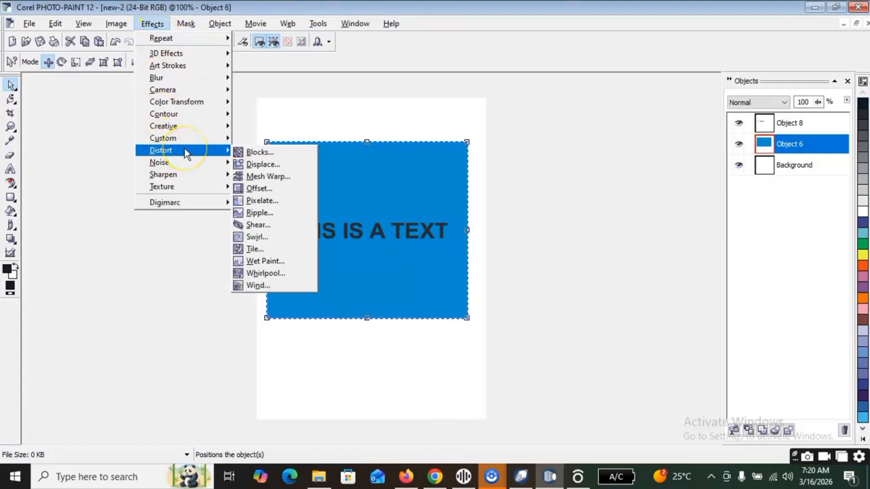
{"action": "left_click", "coordinate": [650, 234]}
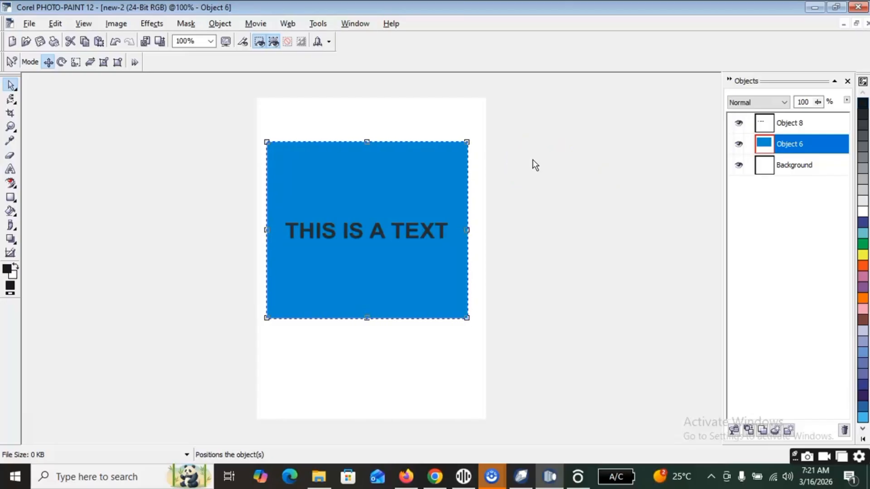
{"action": "left_click", "coordinate": [150, 24]}
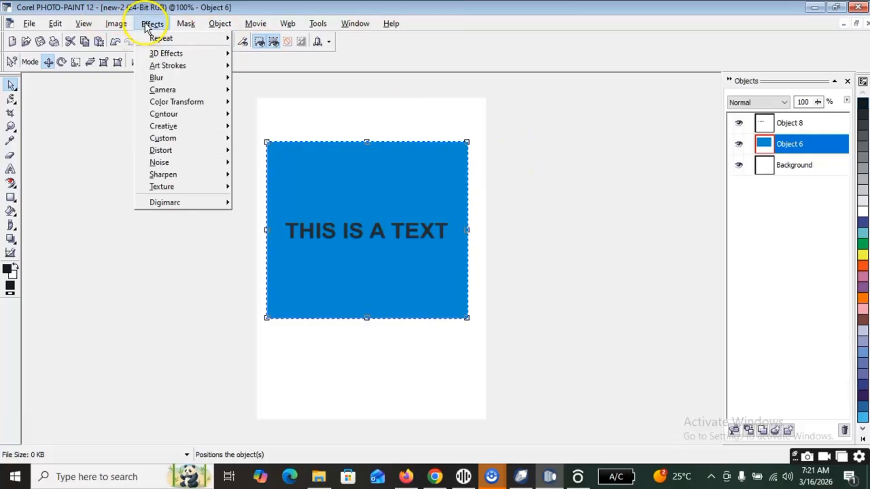